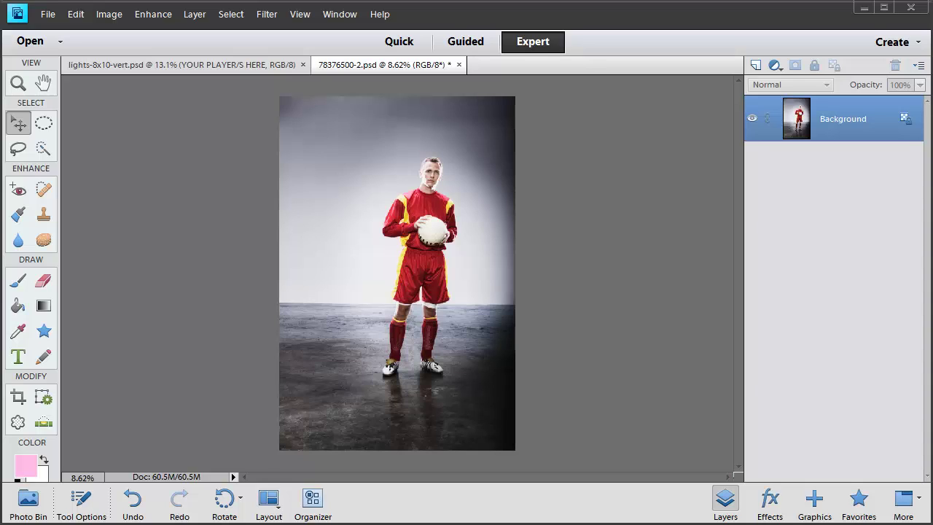
# Duplicate the Background layer as Background copy and hide the original Background layer.
pyautogui.rightClick(864, 123)
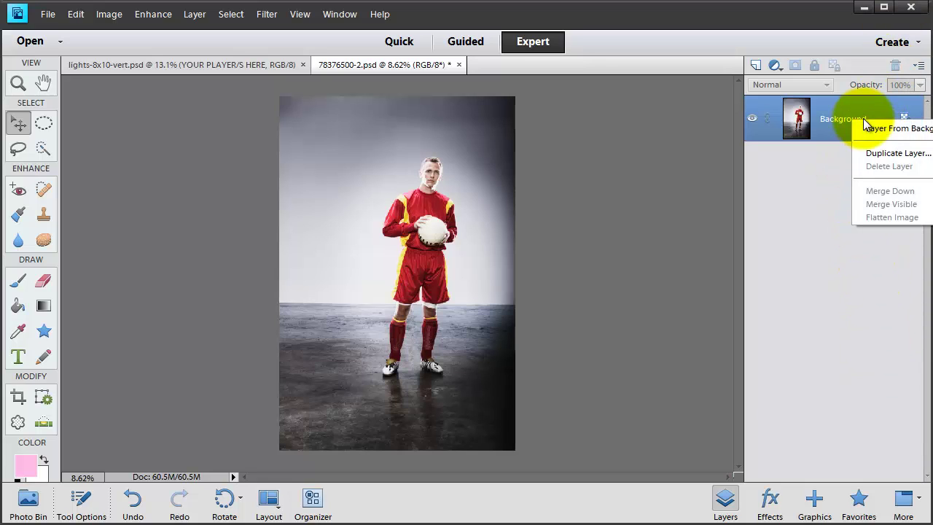
pyautogui.click(876, 157)
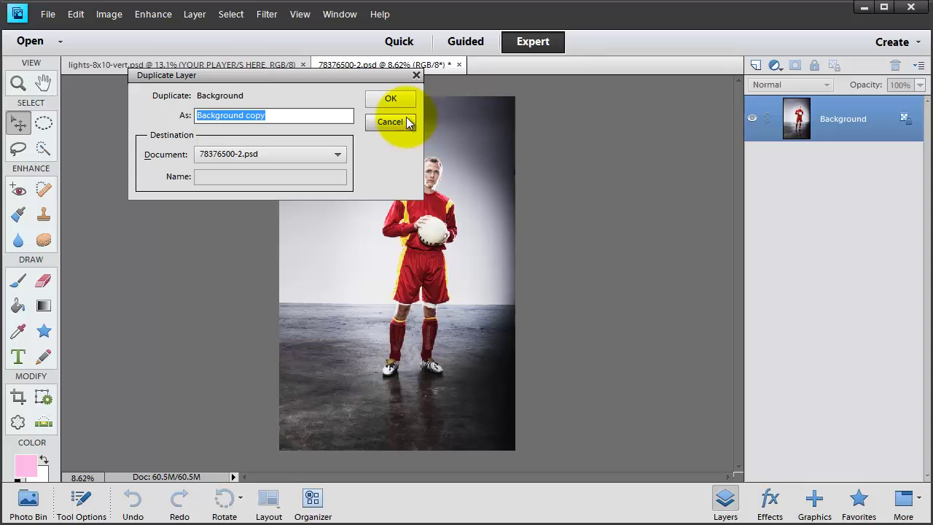
pyautogui.click(393, 99)
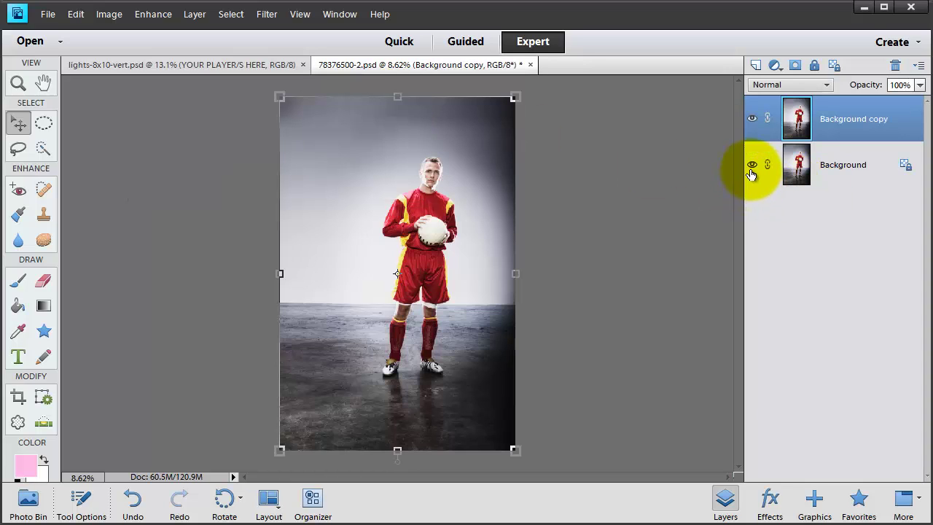
pyautogui.click(752, 165)
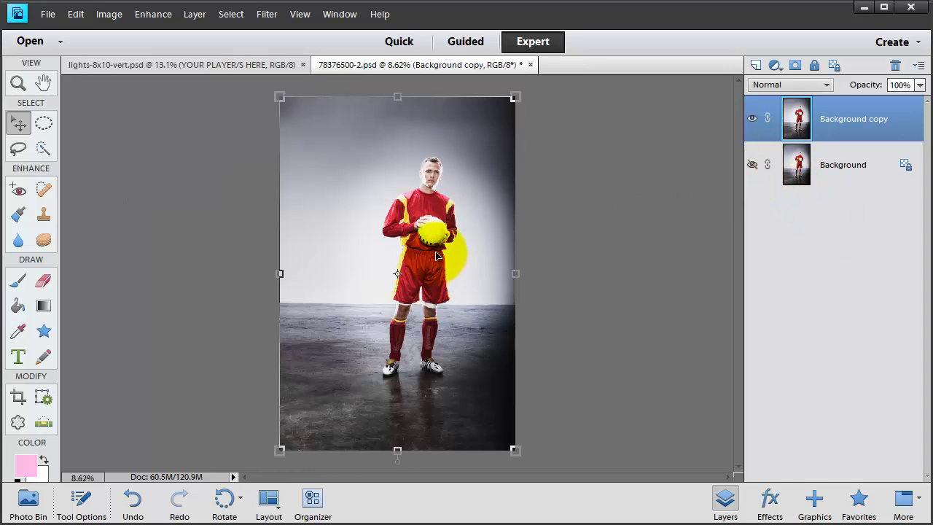
pyautogui.click(751, 120)
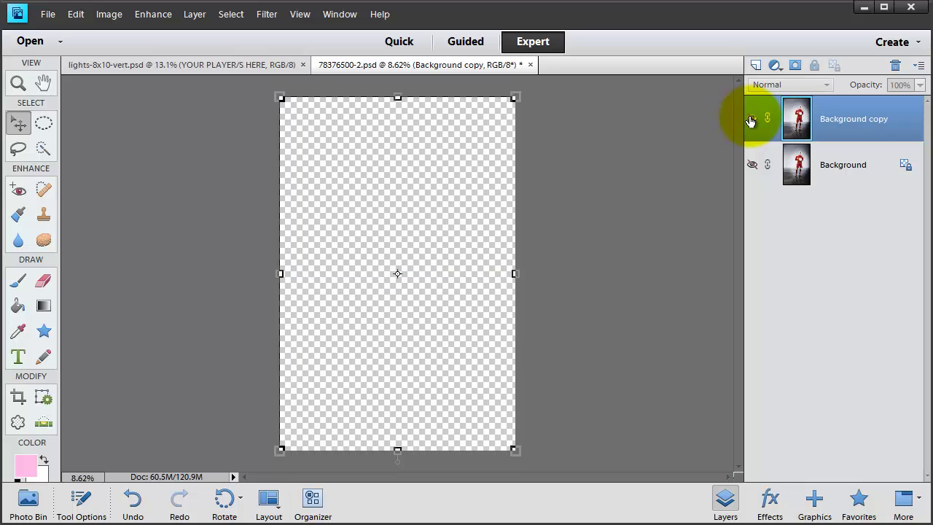
pyautogui.click(752, 118)
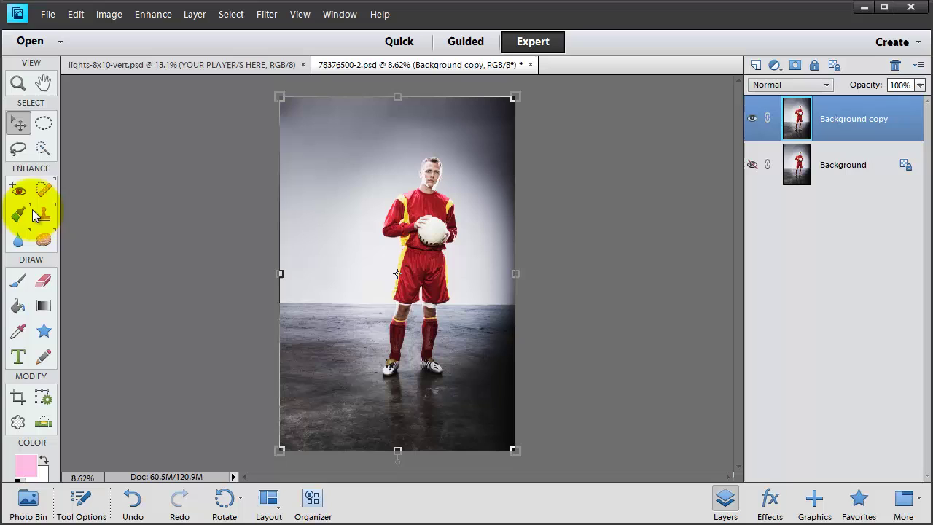
# Quick-select the player's face, jersey and ball on the Background copy layer with a 60 px brush.
pyautogui.click(43, 148)
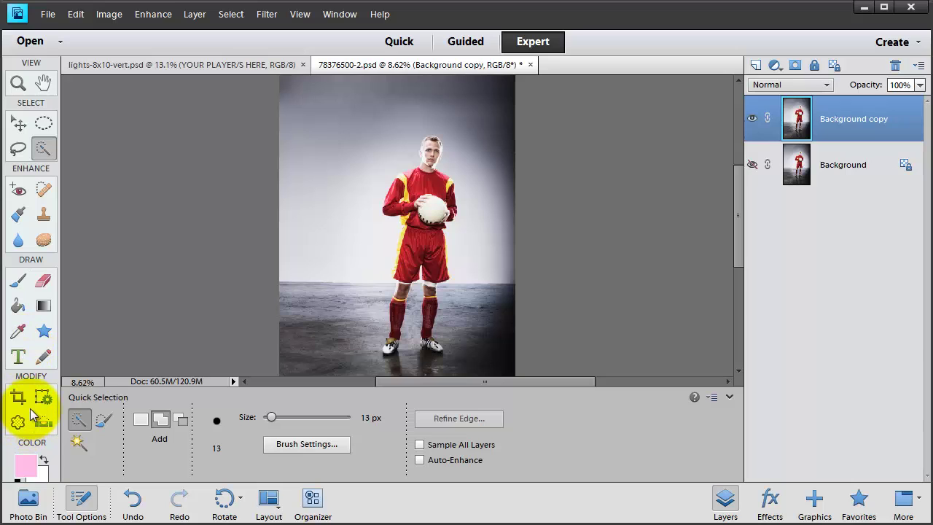
pyautogui.press('z')
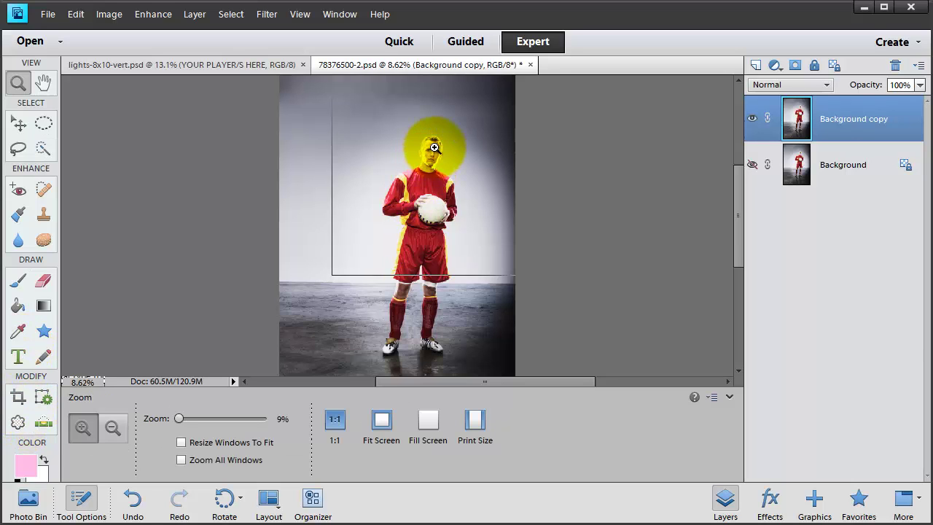
pyautogui.click(434, 148)
pyautogui.click(416, 154)
pyautogui.click(412, 148)
pyautogui.click(437, 167)
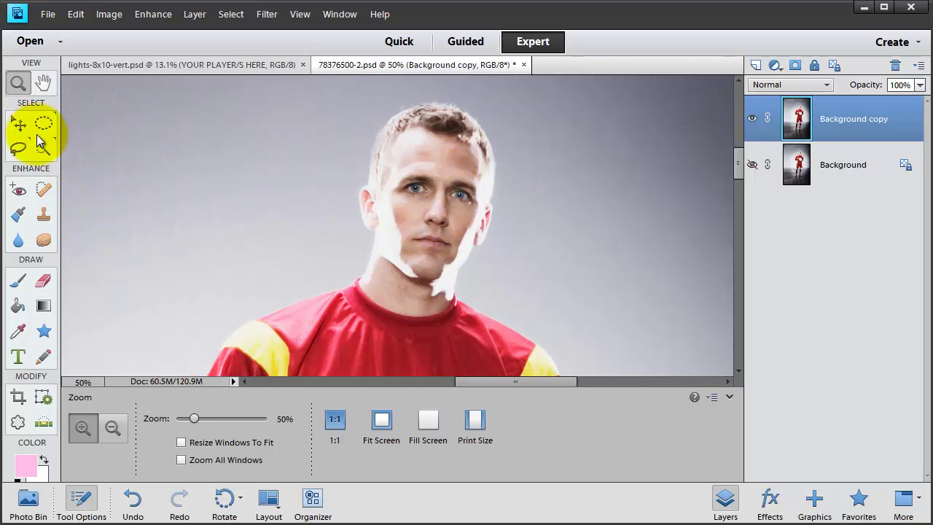
pyautogui.click(44, 149)
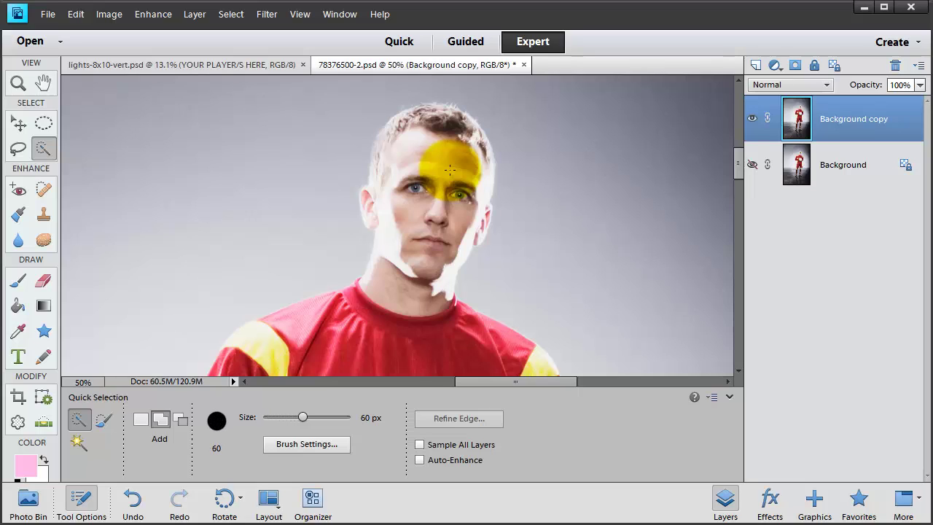
pyautogui.press('capslock')
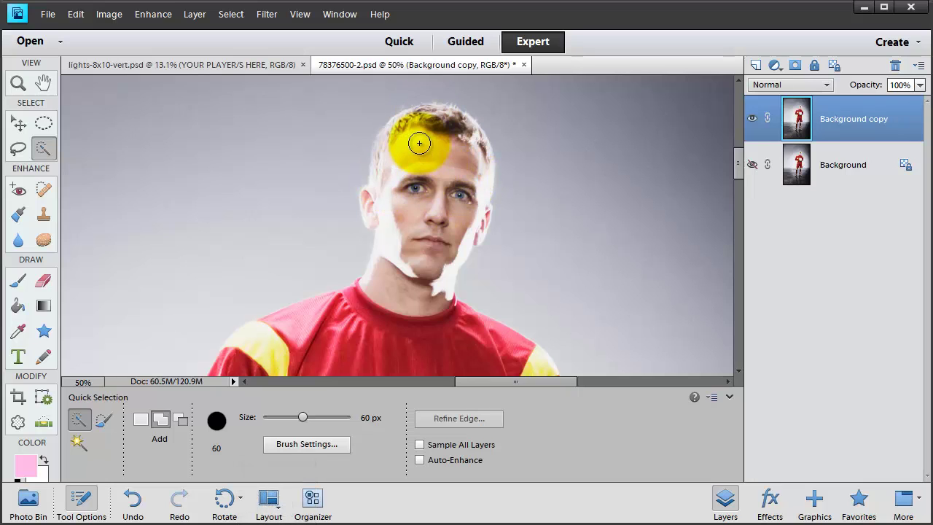
pyautogui.moveTo(417, 146)
pyautogui.mouseDown()
pyautogui.moveTo(440, 156)
pyautogui.moveTo(441, 195)
pyautogui.moveTo(429, 229)
pyautogui.moveTo(397, 258)
pyautogui.moveTo(378, 313)
pyautogui.moveTo(396, 305)
pyautogui.moveTo(387, 281)
pyautogui.moveTo(304, 211)
pyautogui.moveTo(255, 202)
pyautogui.moveTo(341, 161)
pyautogui.moveTo(449, 155)
pyautogui.moveTo(491, 134)
pyautogui.mouseUp()
pyautogui.scroll(-4, 395, 304)
pyautogui.scroll(-2, 340, 159)
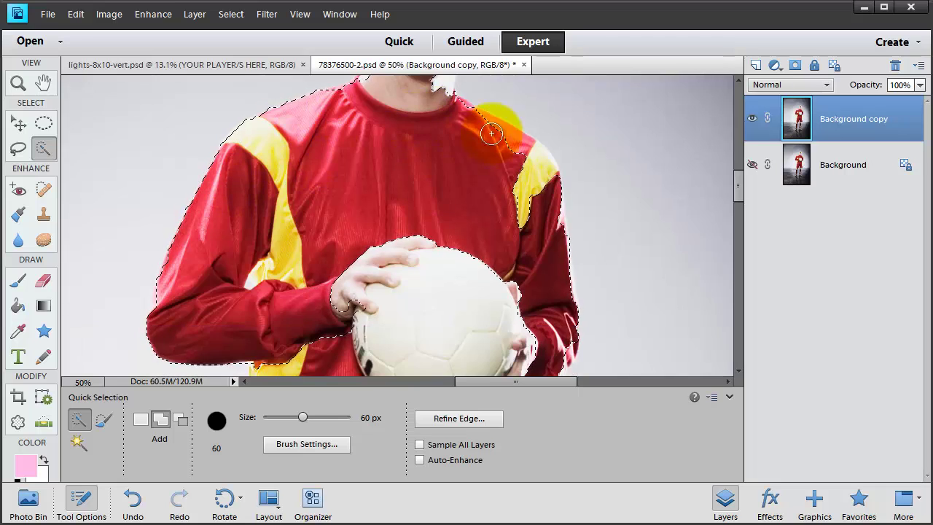
pyautogui.scroll(-4, 474, 245)
# Extend the selection over the rest of the player's hair, the side of the face and the neckline.
pyautogui.scroll(8, 208, 183)
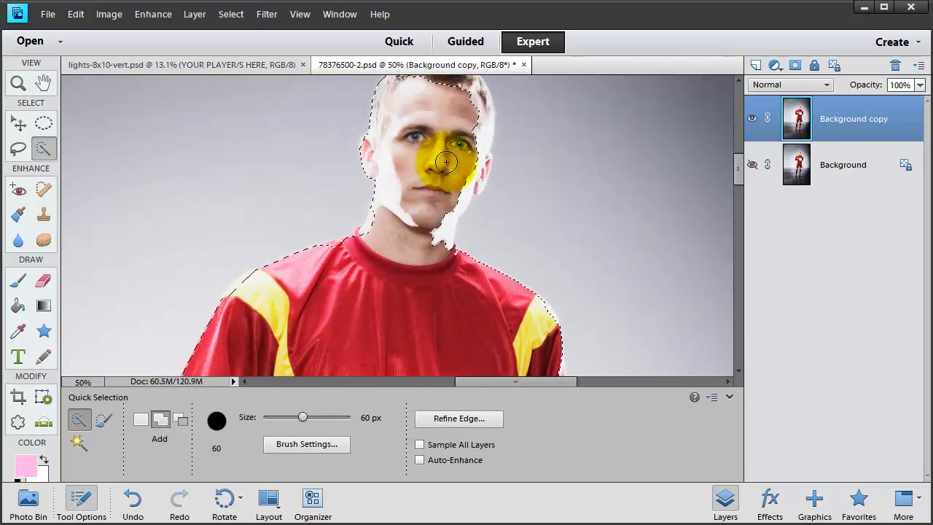
pyautogui.scroll(1, 446, 161)
pyautogui.moveTo(446, 161)
pyautogui.mouseDown()
pyautogui.moveTo(431, 125)
pyautogui.moveTo(475, 135)
pyautogui.moveTo(468, 223)
pyautogui.moveTo(485, 270)
pyautogui.mouseUp()
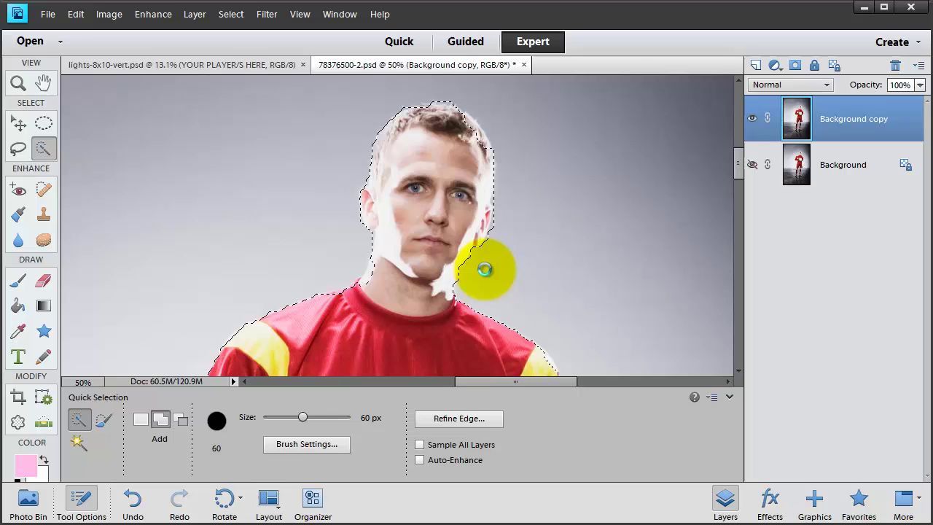
pyautogui.scroll(-2, 445, 238)
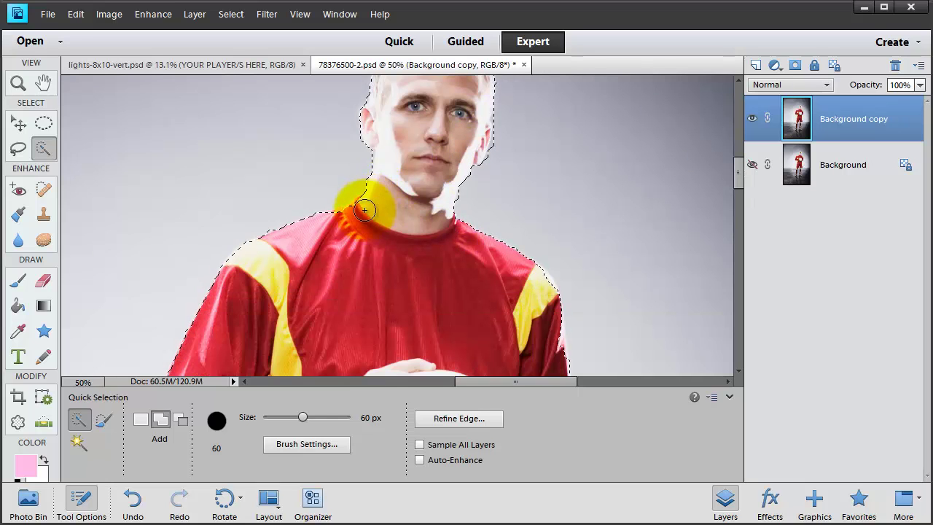
pyautogui.moveTo(364, 209)
pyautogui.mouseDown()
pyautogui.moveTo(379, 247)
pyautogui.moveTo(359, 209)
pyautogui.moveTo(378, 221)
pyautogui.moveTo(453, 227)
pyautogui.mouseUp()
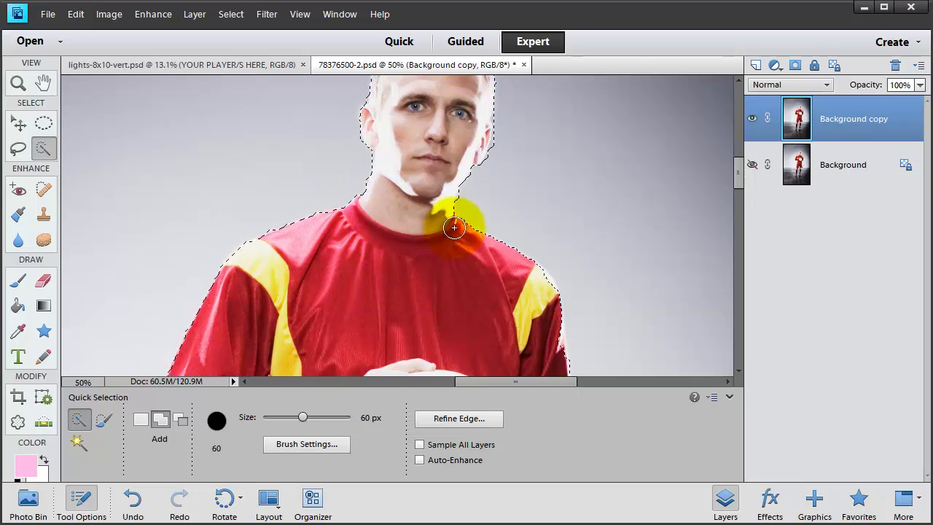
# Refine the selection along the yellow shoulder patch and outer sleeve of the player's left arm.
pyautogui.scroll(-2, 515, 241)
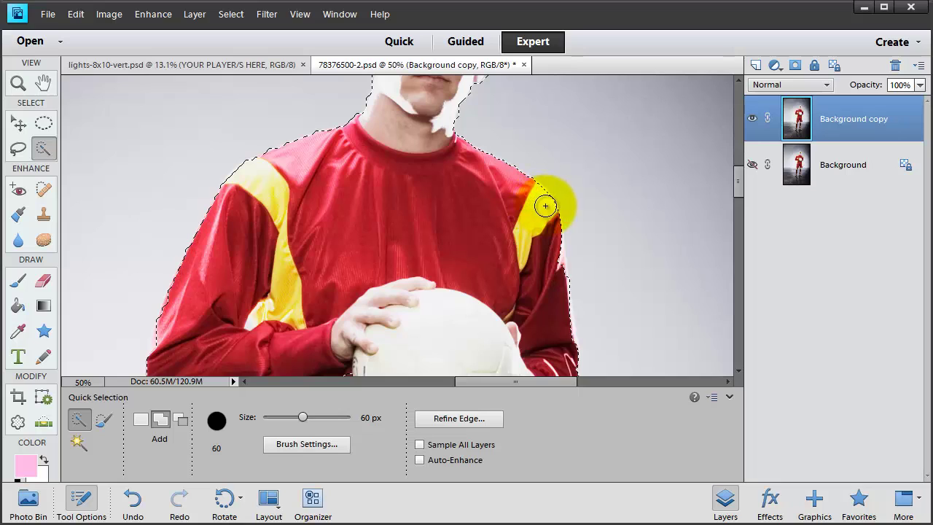
pyautogui.moveTo(545, 206)
pyautogui.mouseDown()
pyautogui.moveTo(535, 225)
pyautogui.moveTo(554, 222)
pyautogui.mouseUp()
pyautogui.scroll(-1, 539, 211)
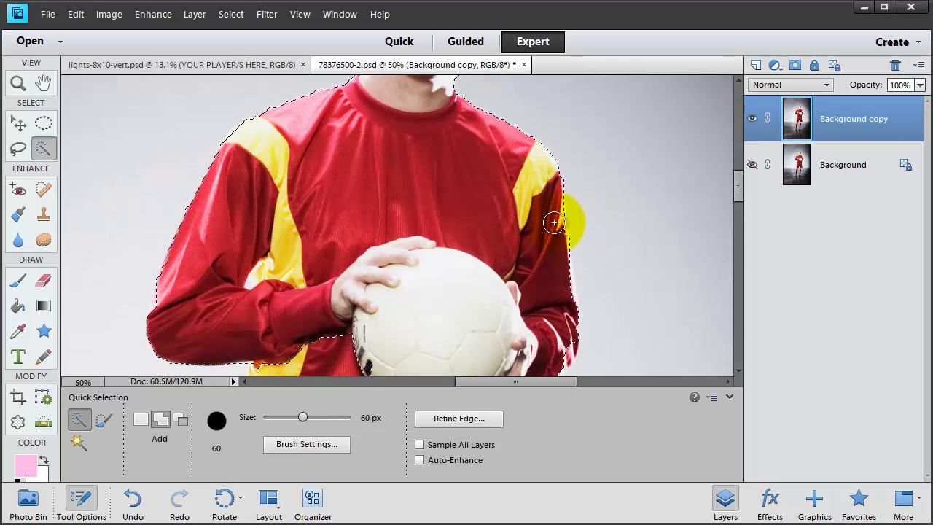
pyautogui.moveTo(560, 271); pyautogui.dragTo(546, 323)
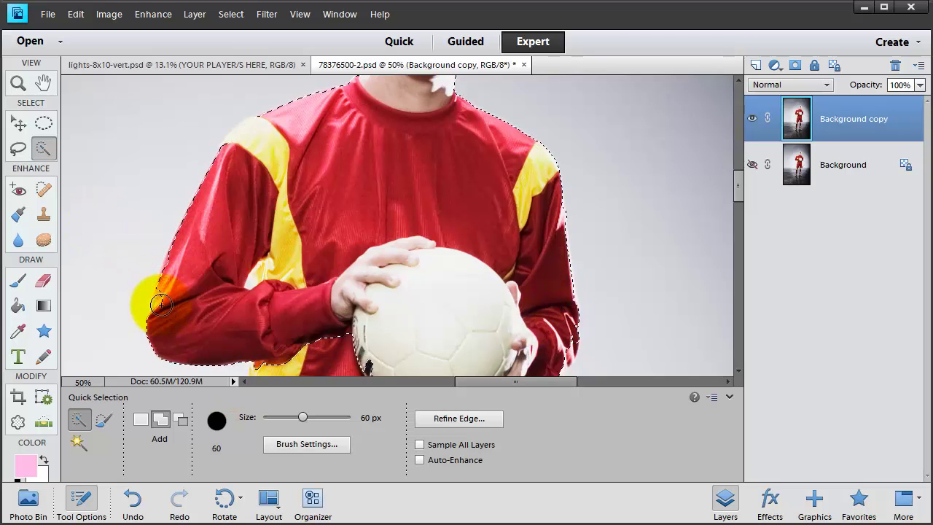
# Inspect the selection edges around the sleeves, shoulders, hands and ball at 66.67% zoom.
pyautogui.scroll(-3, 282, 295)
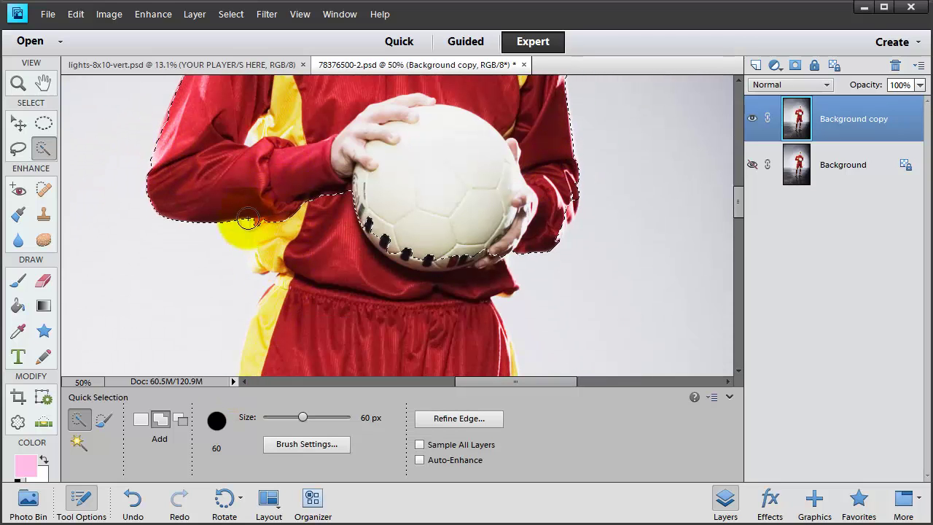
pyautogui.scroll(-2, 379, 235)
pyautogui.scroll(-1, 377, 238)
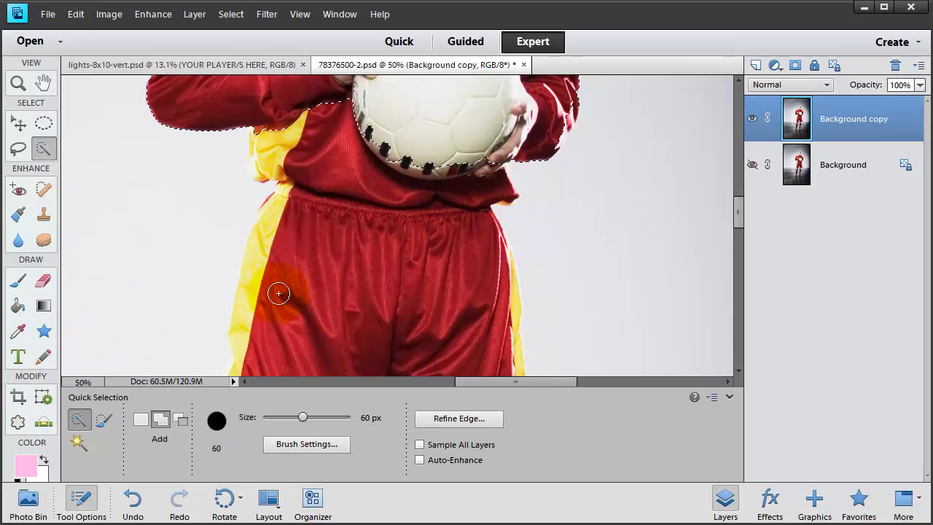
pyautogui.press('z')
pyautogui.click(344, 229)
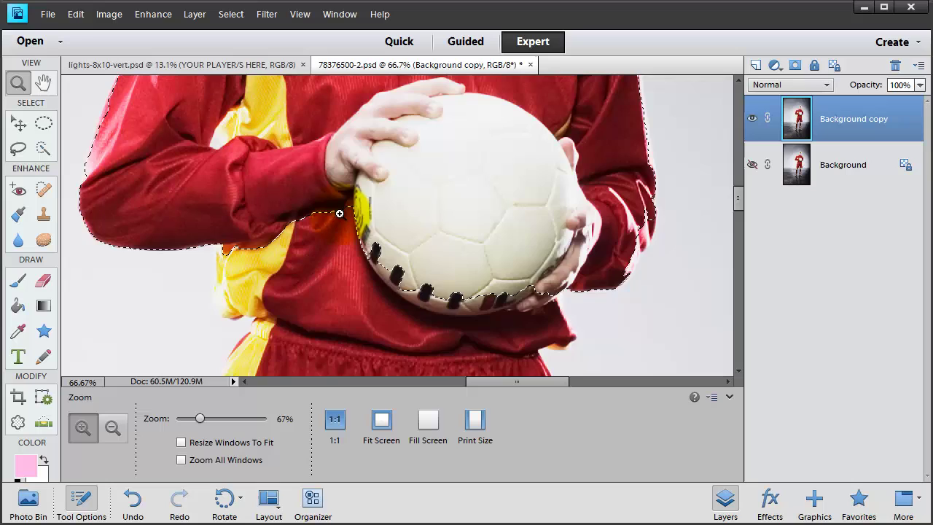
pyautogui.scroll(15, 340, 213)
pyautogui.scroll(-1, 84, 321)
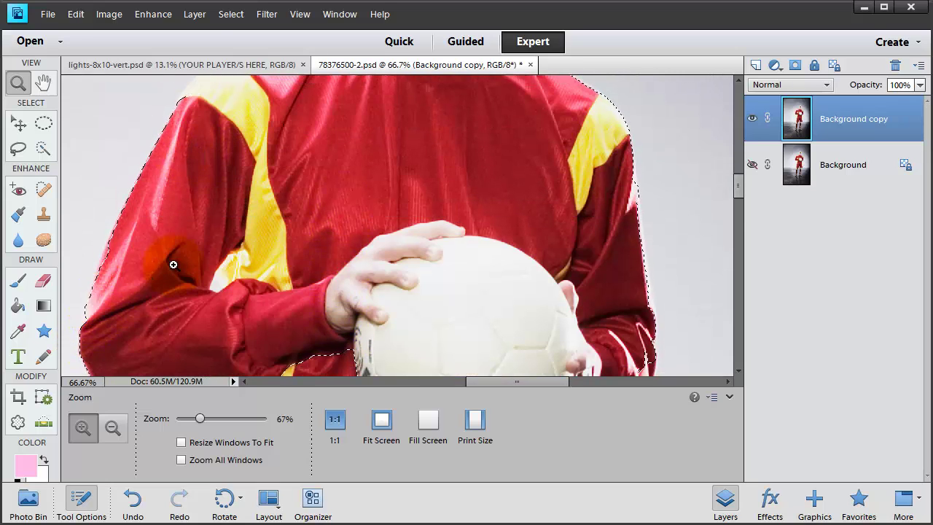
pyautogui.click(43, 148)
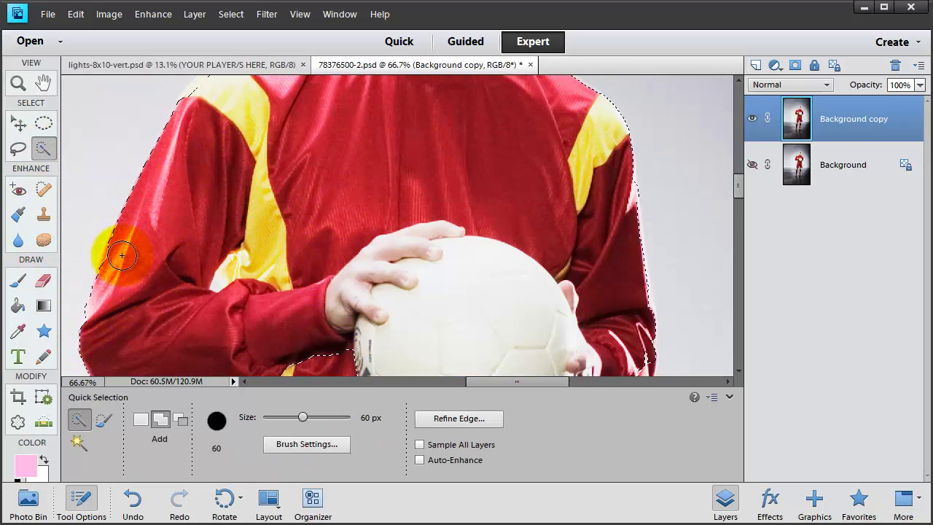
pyautogui.scroll(2, 105, 281)
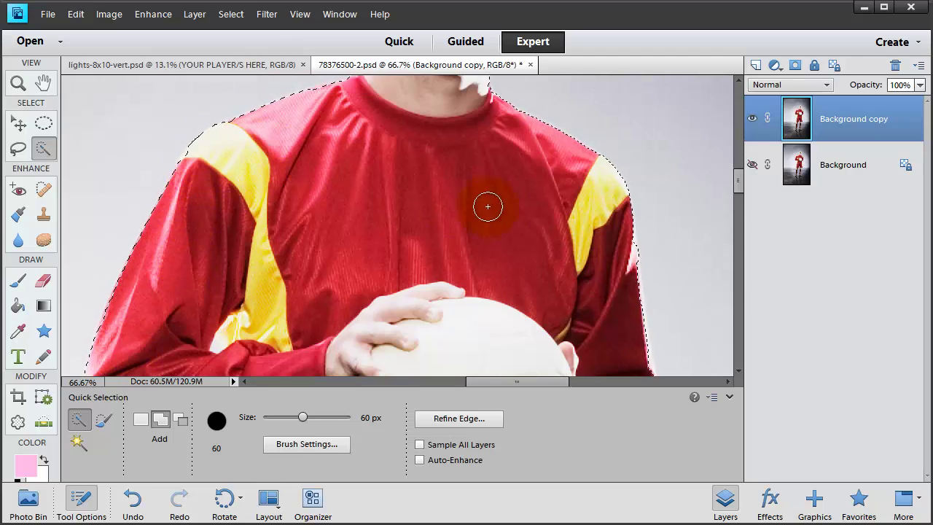
pyautogui.scroll(2, 620, 240)
pyautogui.scroll(-6, 619, 317)
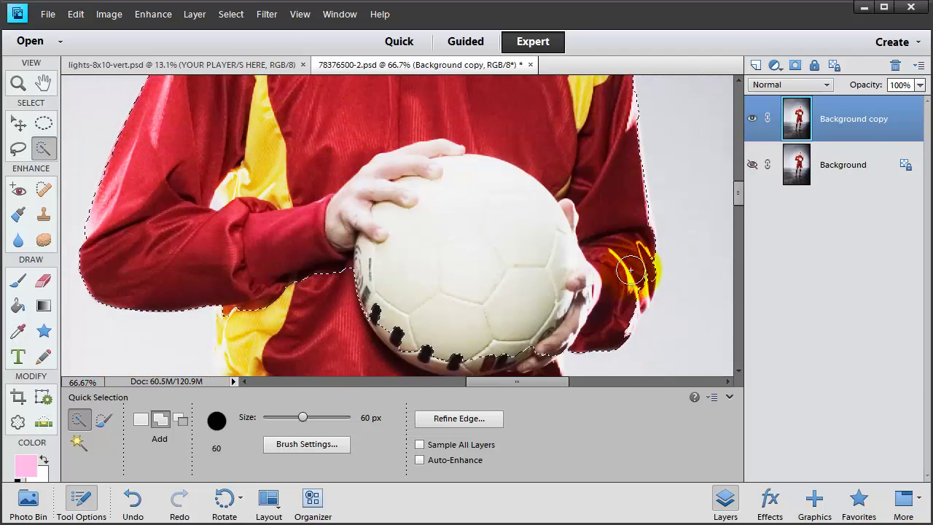
pyautogui.scroll(-3, 292, 285)
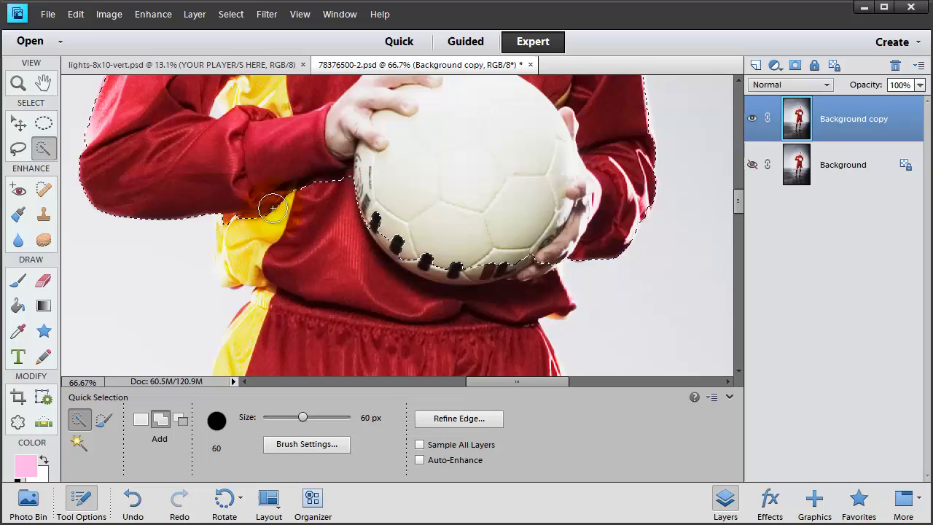
# Add the lower jersey, the underside of the ball and the red part of the shorts to the selection.
pyautogui.scroll(-5, 304, 114)
pyautogui.moveTo(304, 115); pyautogui.dragTo(299, 295)
pyautogui.scroll(2, 323, 219)
pyautogui.moveTo(255, 153)
pyautogui.mouseDown()
pyautogui.moveTo(240, 182)
pyautogui.moveTo(235, 167)
pyautogui.mouseUp()
pyautogui.click(552, 215)
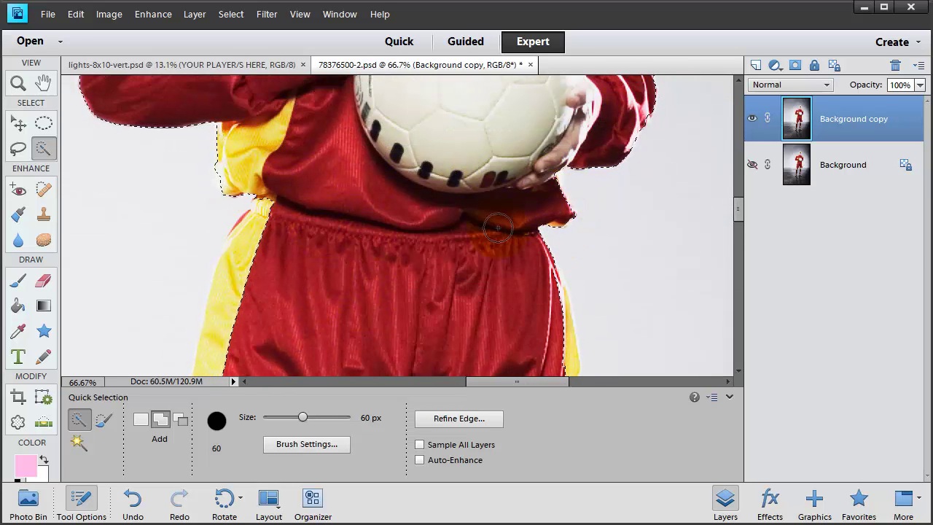
# Add the yellow stripes on both sides of the shorts to the selection.
pyautogui.scroll(-3, 412, 184)
pyautogui.scroll(-3, 412, 183)
pyautogui.moveTo(235, 135); pyautogui.dragTo(219, 246)
pyautogui.scroll(-3, 206, 269)
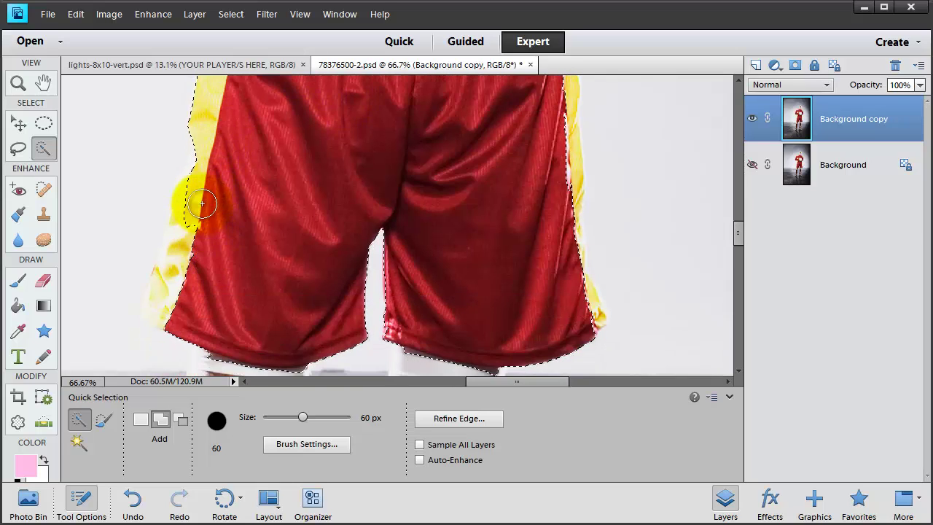
pyautogui.moveTo(201, 205)
pyautogui.mouseDown()
pyautogui.moveTo(169, 305)
pyautogui.moveTo(360, 292)
pyautogui.moveTo(158, 313)
pyautogui.moveTo(180, 274)
pyautogui.moveTo(185, 234)
pyautogui.moveTo(171, 266)
pyautogui.mouseUp()
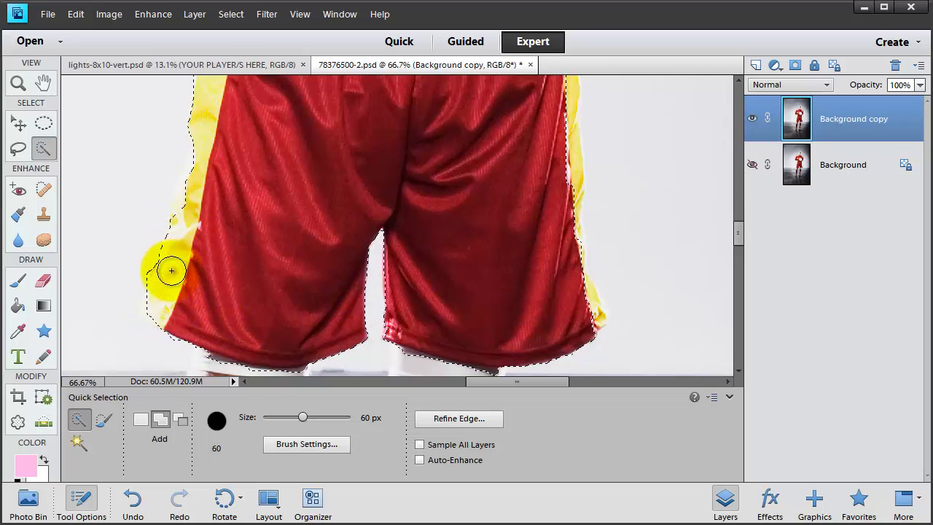
pyautogui.scroll(3, 437, 219)
pyautogui.moveTo(538, 152)
pyautogui.mouseDown()
pyautogui.moveTo(559, 216)
pyautogui.moveTo(553, 165)
pyautogui.moveTo(565, 170)
pyautogui.moveTo(567, 269)
pyautogui.moveTo(582, 334)
pyautogui.mouseUp()
# Add the player's left knee and the white undershorts above it to the selection.
pyautogui.scroll(-4, 554, 164)
pyautogui.scroll(-6, 427, 222)
pyautogui.moveTo(427, 222); pyautogui.dragTo(425, 255)
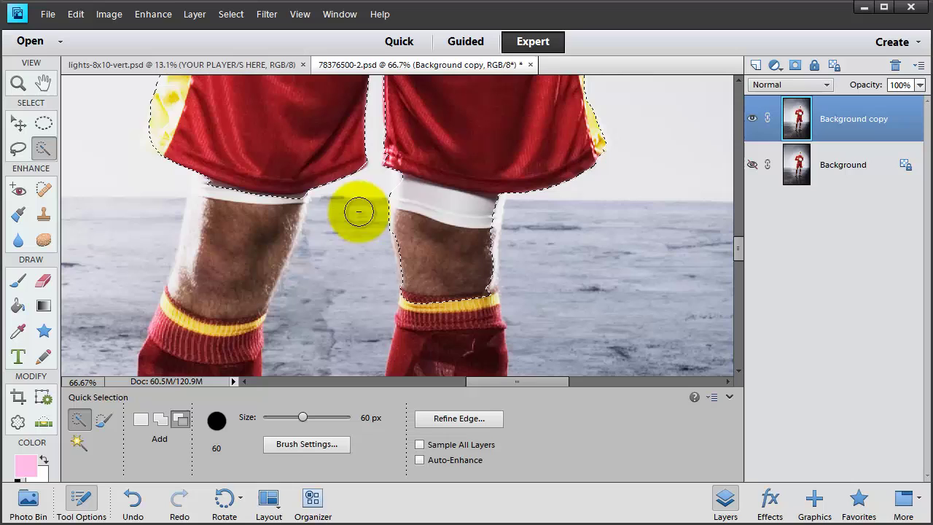
pyautogui.scroll(3, 359, 206)
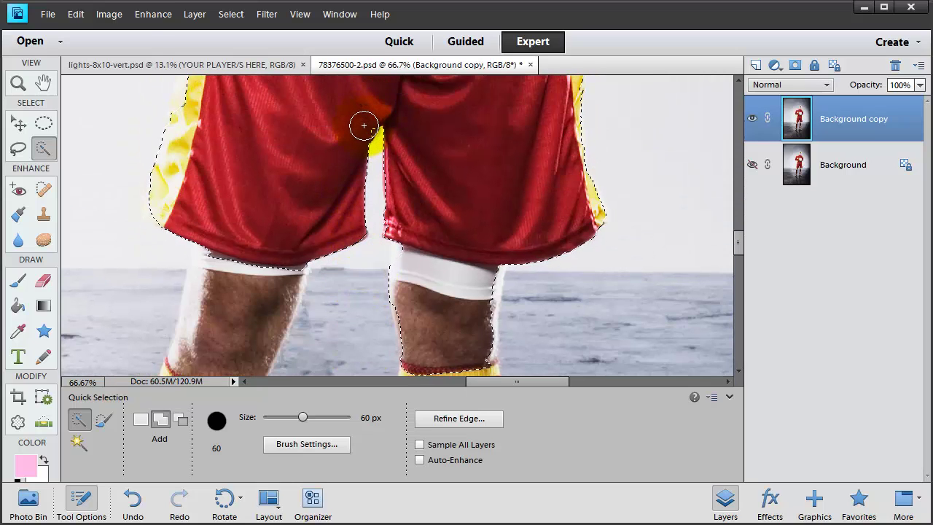
# Extend the selection down the player's left sock and shoe, reducing the brush to 15 px for the shoe edges.
pyautogui.scroll(-15, 363, 129)
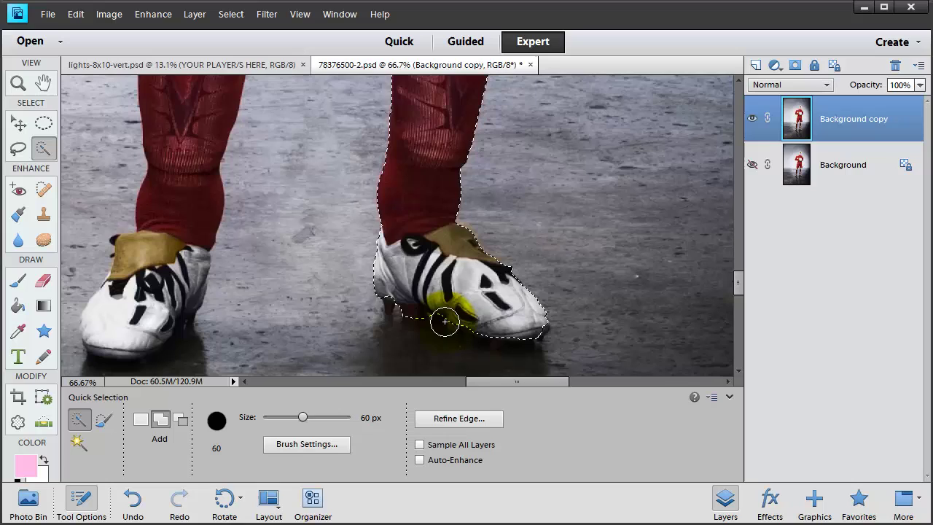
pyautogui.scroll(-1, 401, 269)
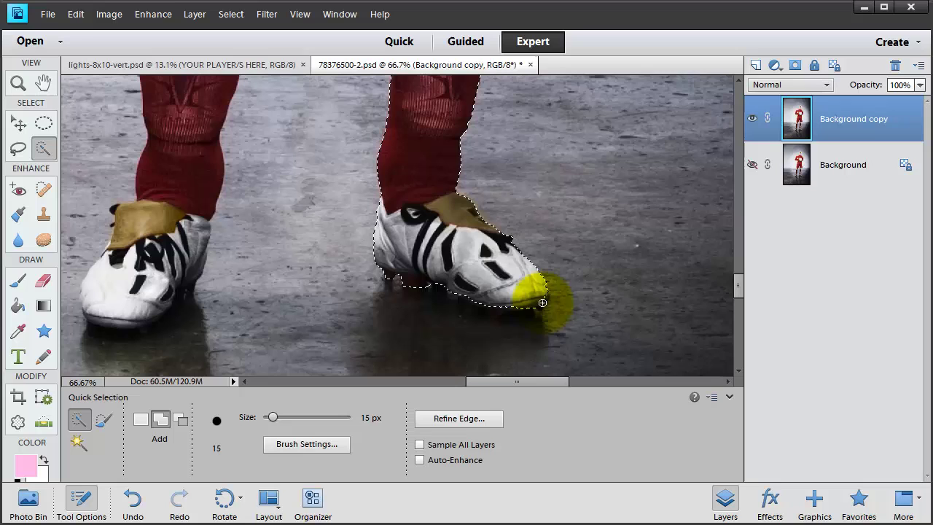
pyautogui.scroll(5, 420, 252)
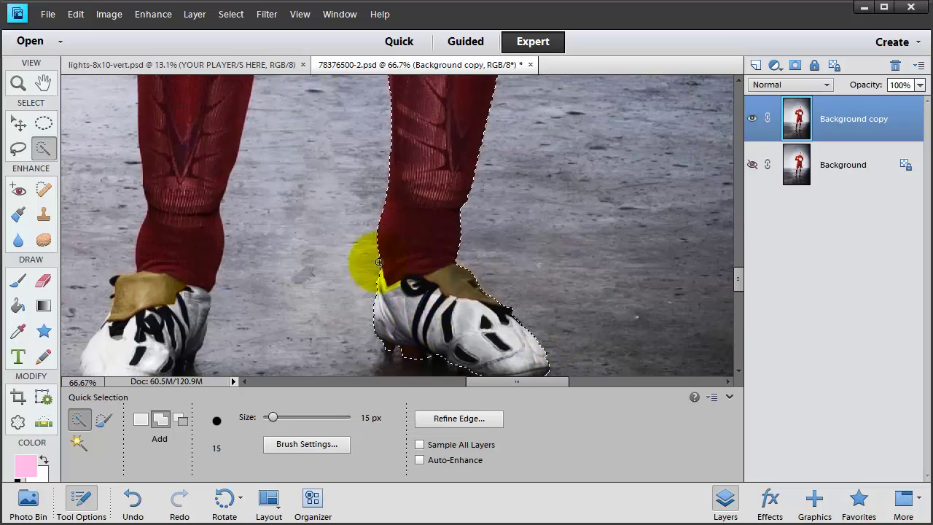
# Add the player's right knee and the white undershorts above it to the selection.
pyautogui.scroll(5, 257, 239)
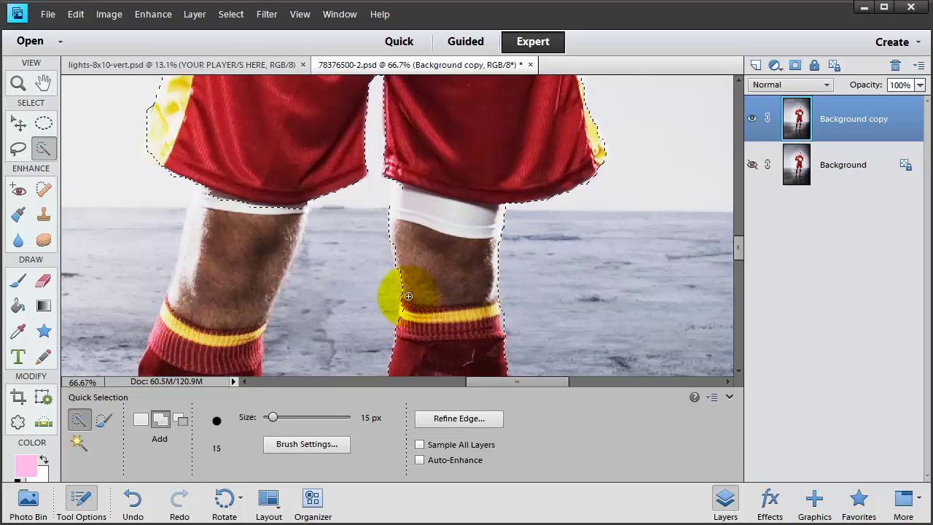
pyautogui.scroll(-3, 474, 270)
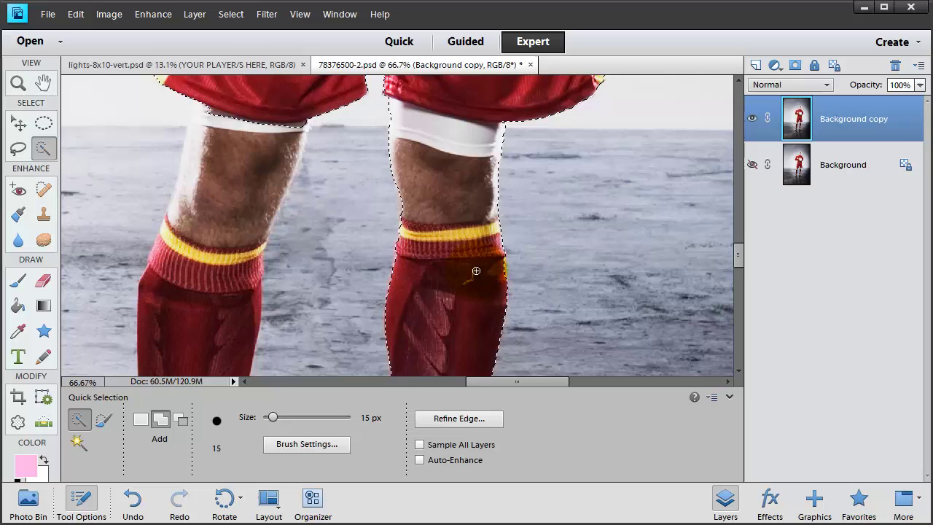
pyautogui.moveTo(249, 122); pyautogui.dragTo(223, 260)
pyautogui.moveTo(209, 125); pyautogui.dragTo(171, 221)
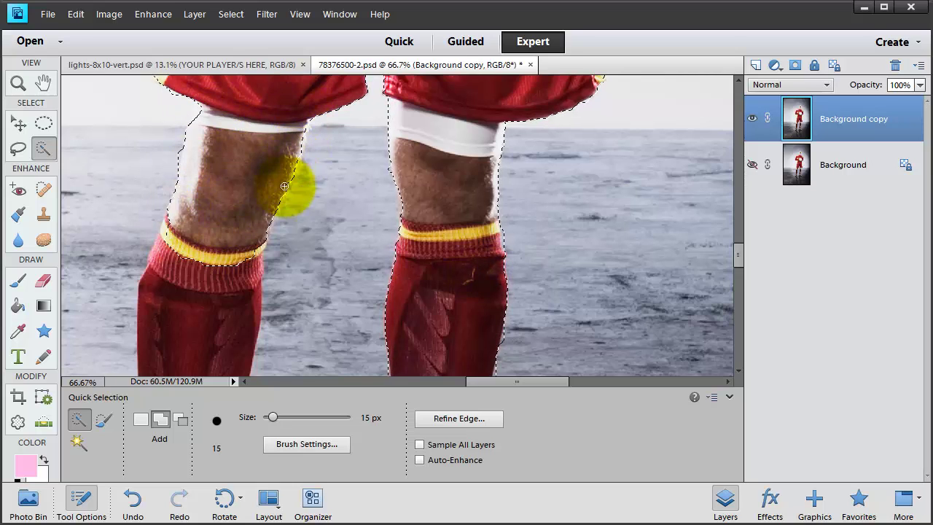
# Extend the selection down the player's right sock and over his right shoe.
pyautogui.scroll(-3, 225, 150)
pyautogui.scroll(3, 223, 165)
pyautogui.scroll(-6, 223, 169)
pyautogui.moveTo(214, 140); pyautogui.dragTo(191, 251)
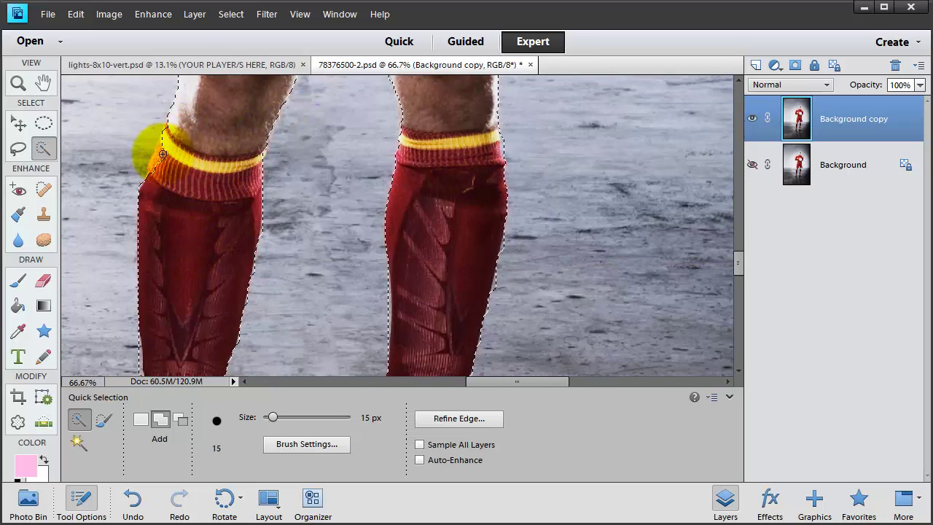
pyautogui.scroll(-5, 198, 198)
pyautogui.moveTo(141, 277)
pyautogui.mouseDown()
pyautogui.moveTo(87, 312)
pyautogui.moveTo(193, 252)
pyautogui.moveTo(100, 316)
pyautogui.moveTo(82, 300)
pyautogui.moveTo(95, 318)
pyautogui.moveTo(210, 321)
pyautogui.moveTo(178, 310)
pyautogui.moveTo(190, 316)
pyautogui.mouseUp()
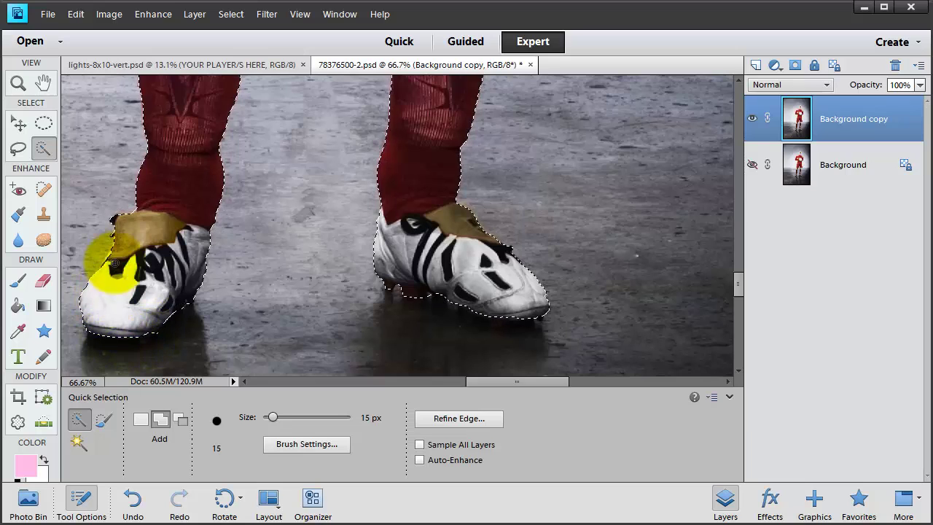
# Check the selection outline from the shoes up to the player's head and around the ball for missed areas.
pyautogui.scroll(2, 110, 255)
pyautogui.scroll(-1, 412, 323)
pyautogui.scroll(-1, 417, 325)
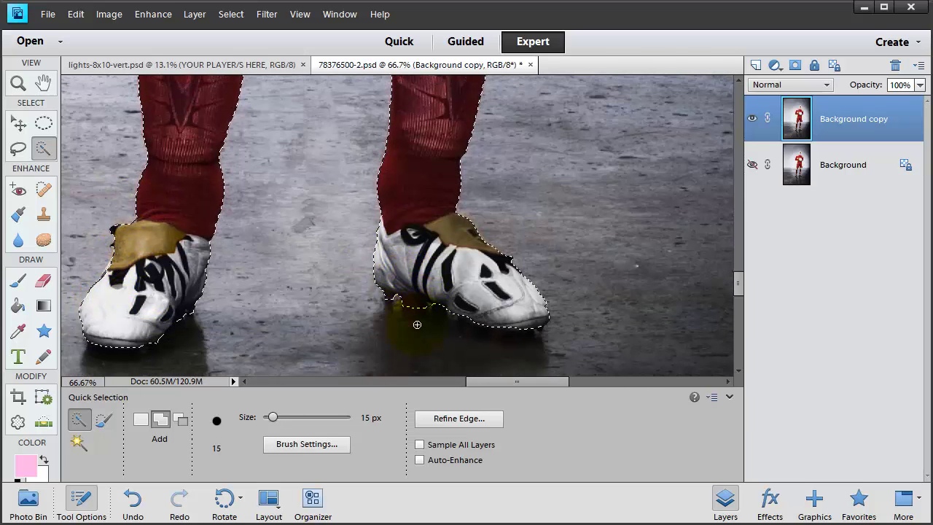
pyautogui.scroll(12, 458, 298)
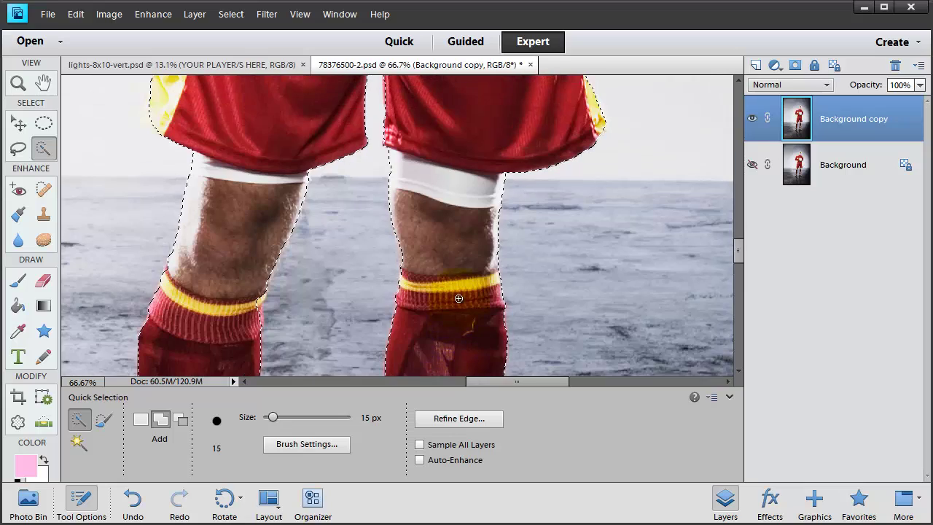
pyautogui.scroll(10, 456, 298)
pyautogui.moveTo(458, 298)
pyautogui.mouseDown()
pyautogui.moveTo(349, 244)
pyautogui.moveTo(360, 230)
pyautogui.moveTo(261, 218)
pyautogui.moveTo(227, 251)
pyautogui.mouseUp()
pyautogui.scroll(20, 478, 248)
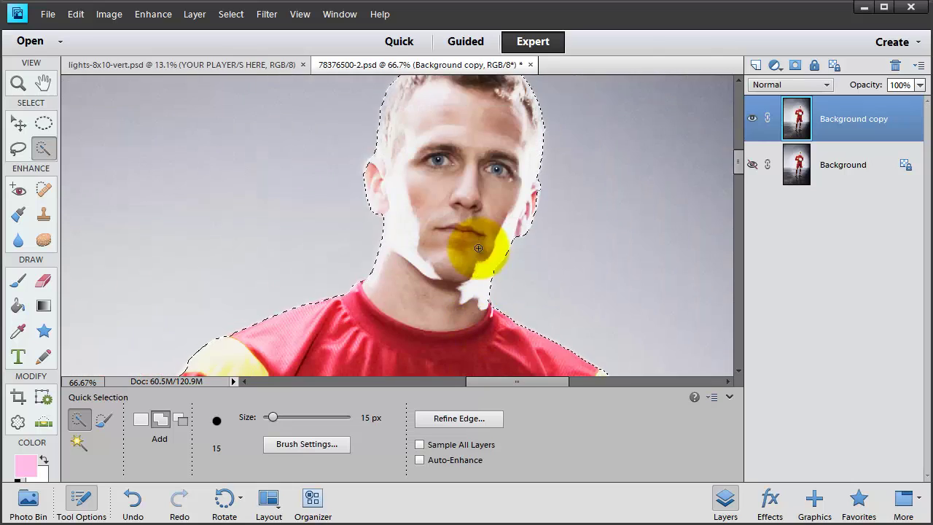
pyautogui.moveTo(539, 226)
pyautogui.mouseDown()
pyautogui.moveTo(391, 222)
pyautogui.moveTo(369, 199)
pyautogui.moveTo(453, 203)
pyautogui.mouseUp()
pyautogui.scroll(4, 454, 203)
pyautogui.scroll(-10, 452, 208)
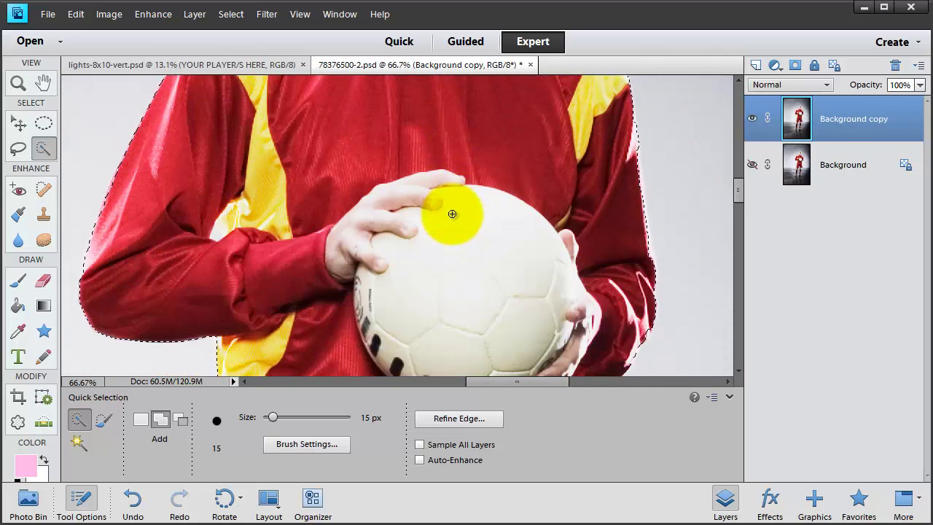
pyautogui.scroll(5, 452, 211)
pyautogui.scroll(2, 452, 214)
pyautogui.hotkey('ctrl', 'd')
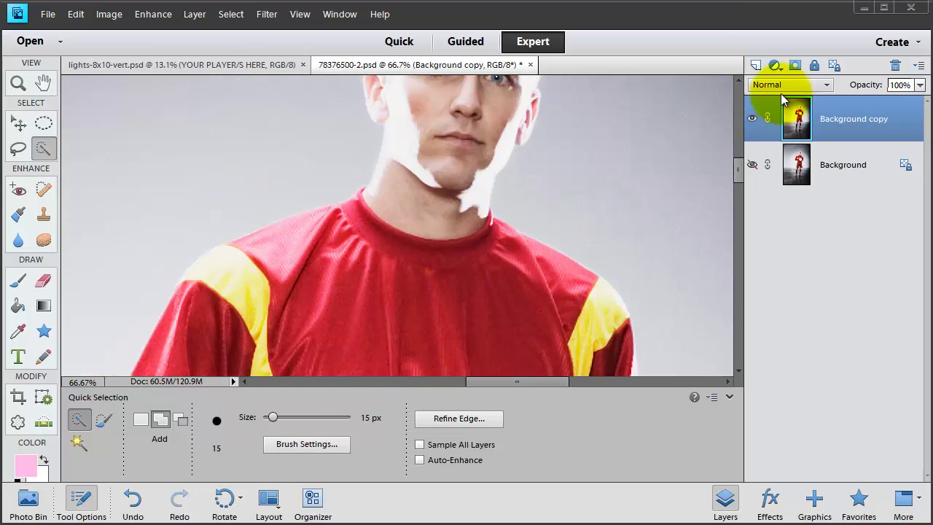
pyautogui.press('Escape')
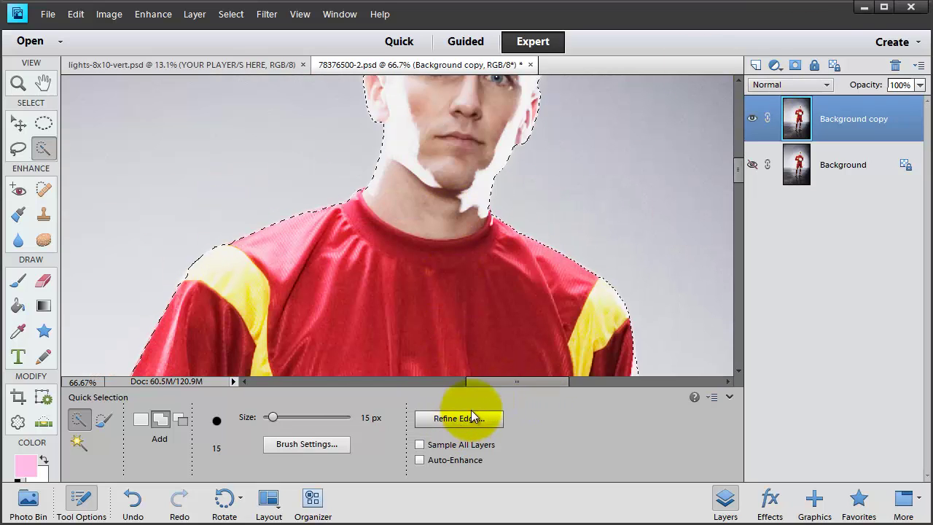
# Start Refine Edge for the selection, preview it as Overlay, and move the dialog away from the player.
pyautogui.click(430, 420)
pyautogui.click(510, 252)
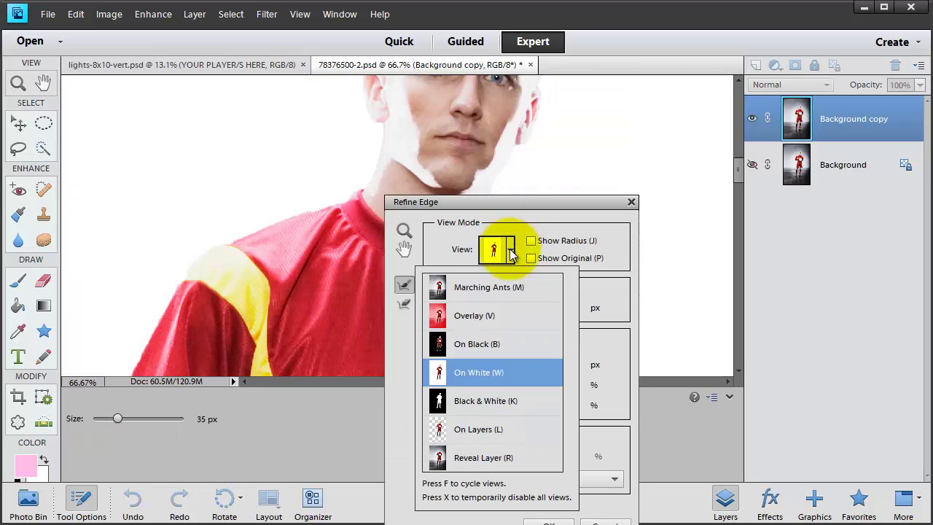
pyautogui.click(474, 316)
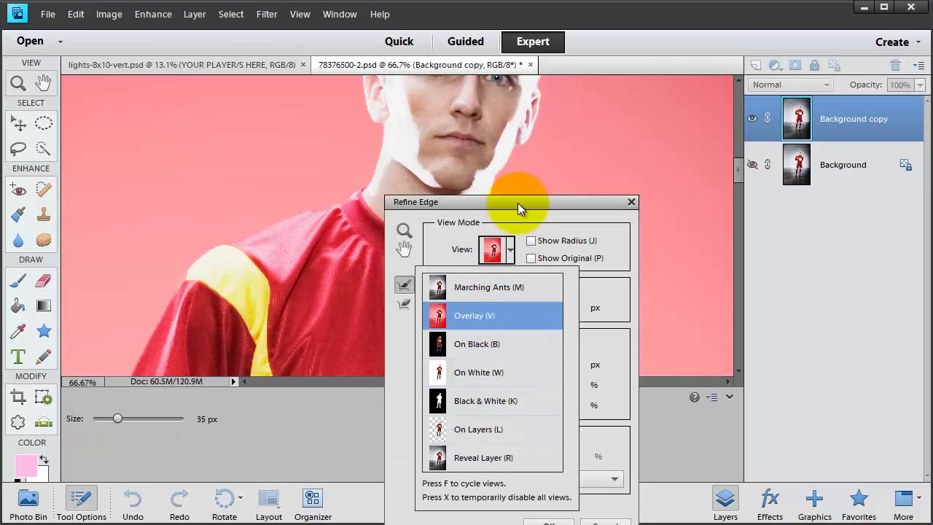
pyautogui.moveTo(517, 203); pyautogui.dragTo(241, 140)
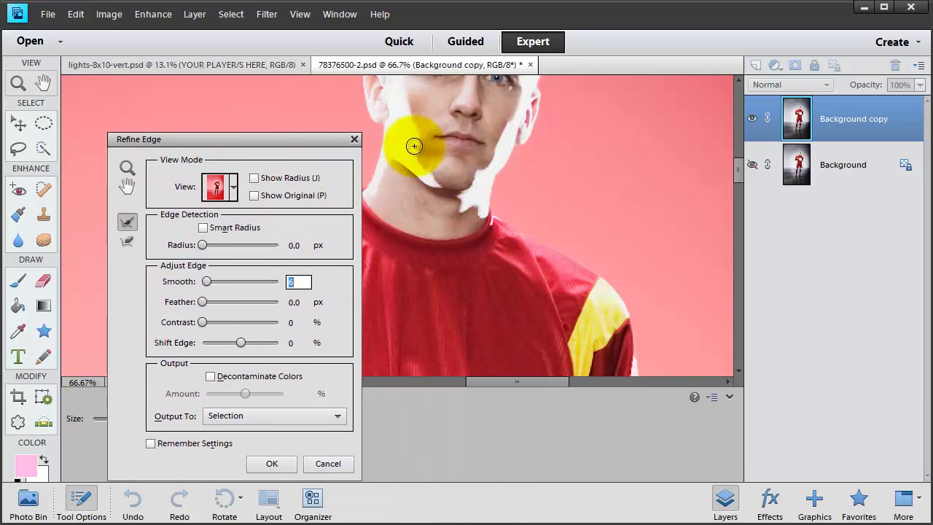
pyautogui.moveTo(297, 140); pyautogui.dragTo(260, 128)
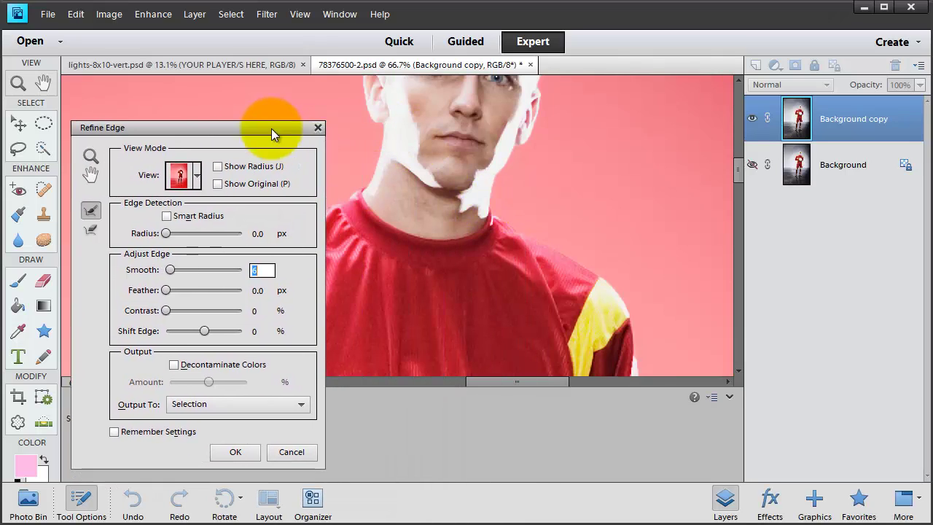
# Bring the player's head into view, enable Smart Radius and set the Radius to 3.4 px.
pyautogui.click(89, 156)
pyautogui.click(89, 173)
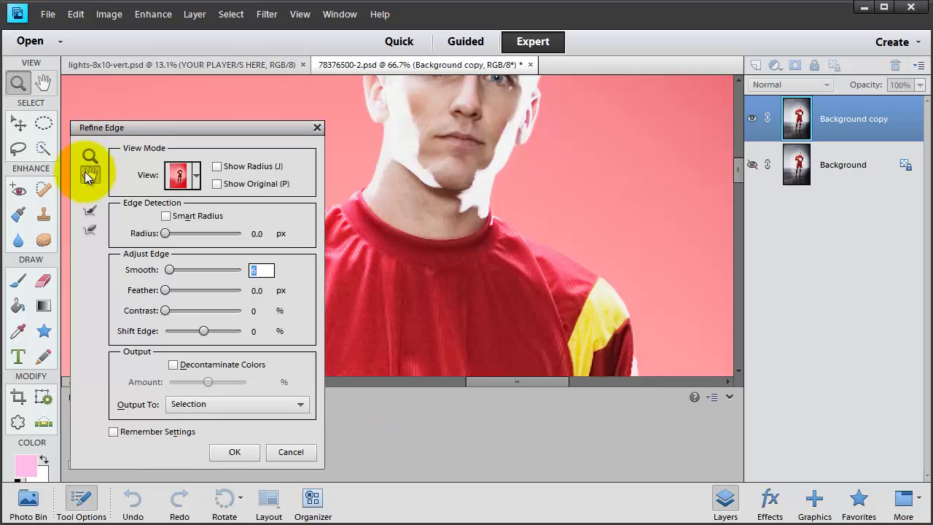
pyautogui.moveTo(422, 124); pyautogui.dragTo(463, 226)
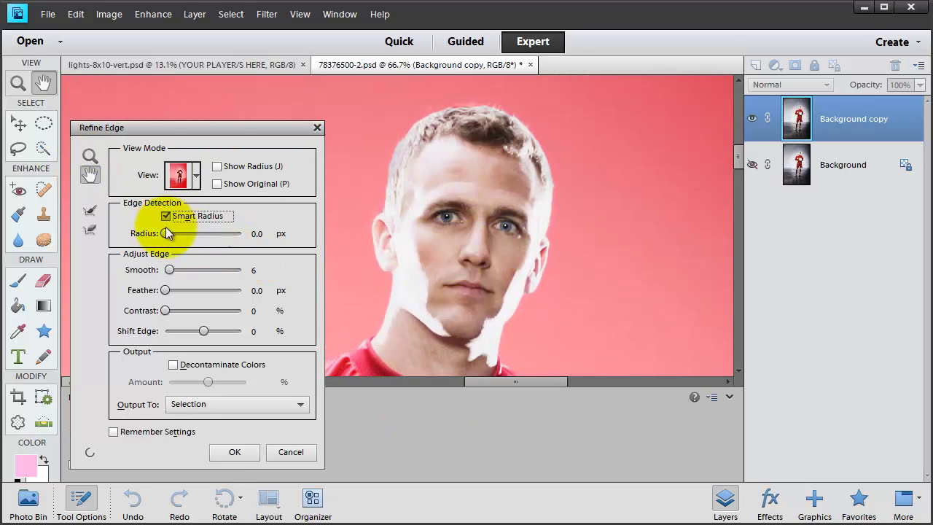
pyautogui.moveTo(166, 233); pyautogui.dragTo(179, 234)
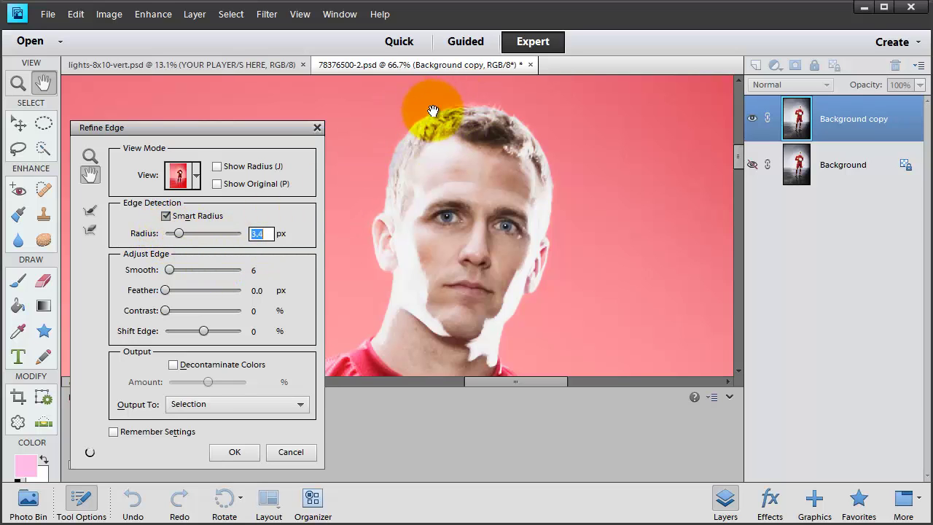
# Zoom to 200% on the hair and brush along its edge with the Refine Radius tool.
pyautogui.click(90, 155)
pyautogui.click(502, 110)
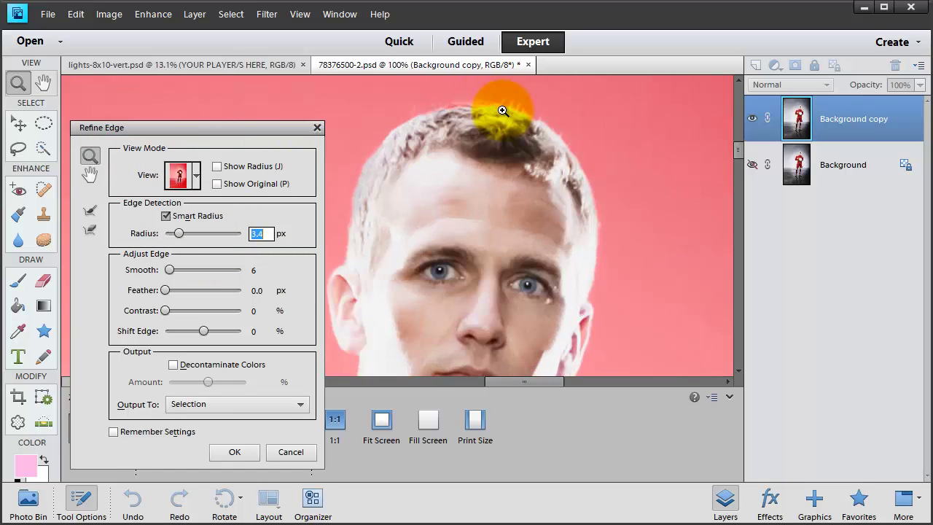
pyautogui.click(503, 111)
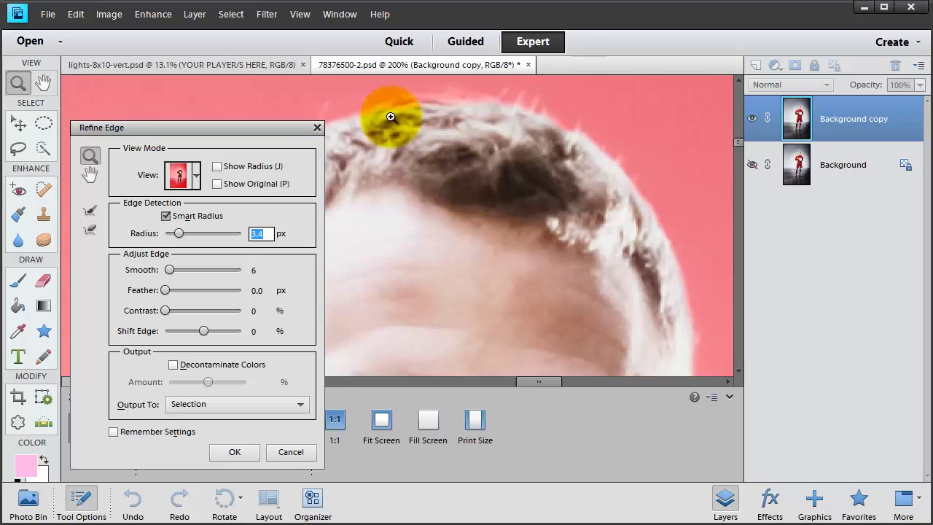
pyautogui.click(89, 212)
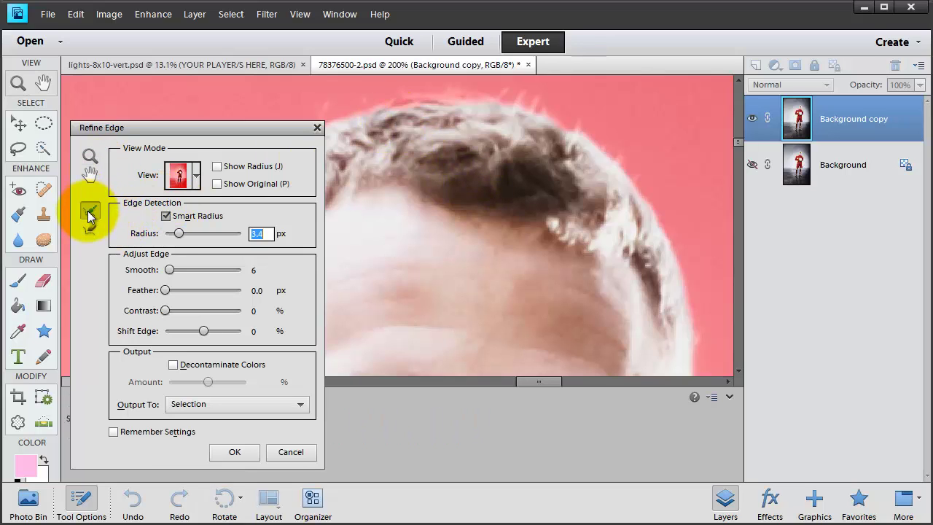
pyautogui.moveTo(428, 123)
pyautogui.mouseDown()
pyautogui.moveTo(466, 129)
pyautogui.moveTo(416, 119)
pyautogui.moveTo(401, 136)
pyautogui.moveTo(415, 125)
pyautogui.moveTo(469, 160)
pyautogui.mouseUp()
pyautogui.scroll(-3, 124, 225)
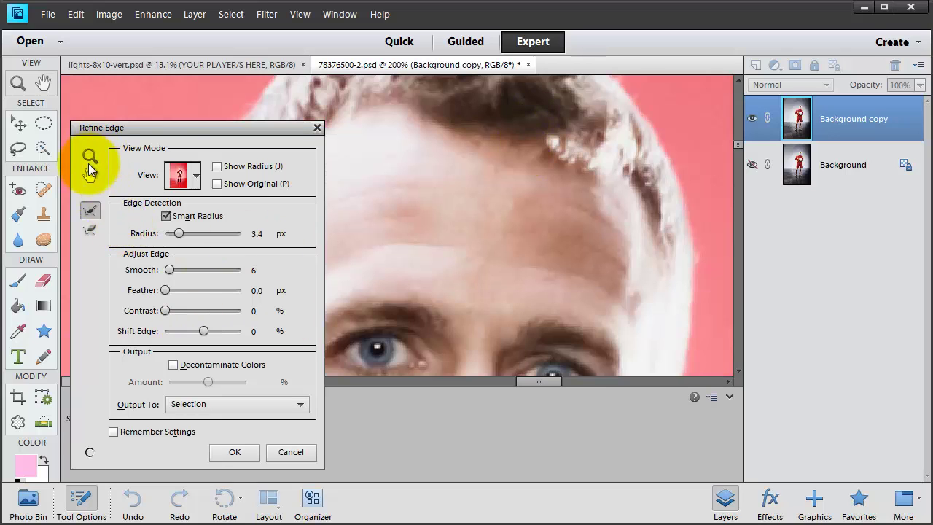
# Zoom out to 50% and brush over the top of the hair with the Erase Refinements tool.
pyautogui.click(89, 162)
pyautogui.keyDown('alt'); pyautogui.click(497, 196); pyautogui.keyUp('alt')
pyautogui.keyDown('alt'); pyautogui.click(499, 198); pyautogui.keyUp('alt')
pyautogui.keyDown('alt'); pyautogui.click(546, 200); pyautogui.keyUp('alt')
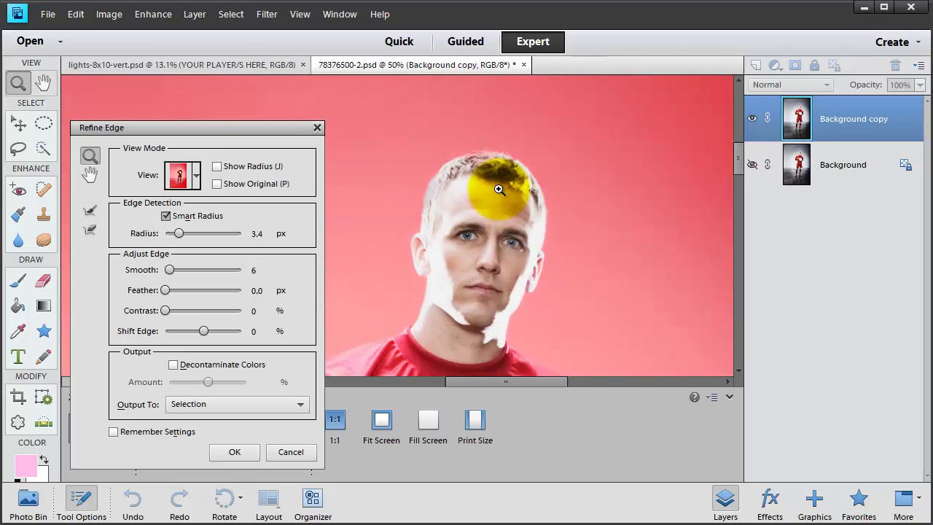
pyautogui.click(90, 211)
pyautogui.click(91, 232)
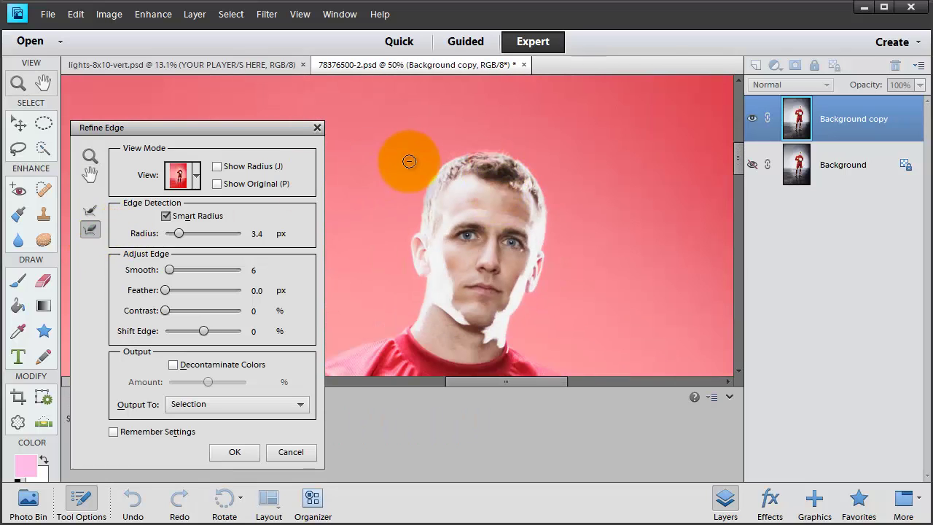
pyautogui.moveTo(484, 165); pyautogui.dragTo(471, 159)
pyautogui.click(489, 165)
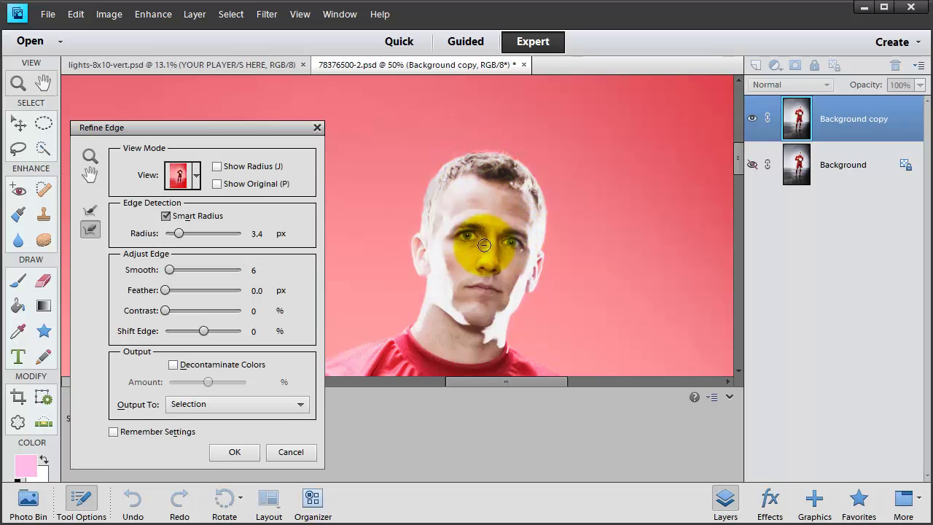
# Set the edge Radius to 2.8 px and Shift Edge to -30%, checking the jersey, shorts and socks.
pyautogui.scroll(-2, 554, 243)
pyautogui.scroll(-5, 555, 242)
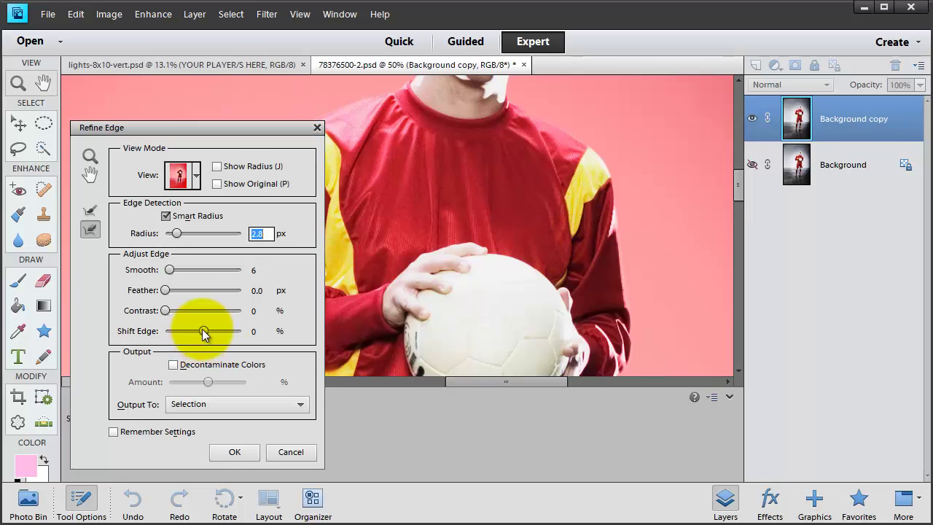
pyautogui.click(196, 333)
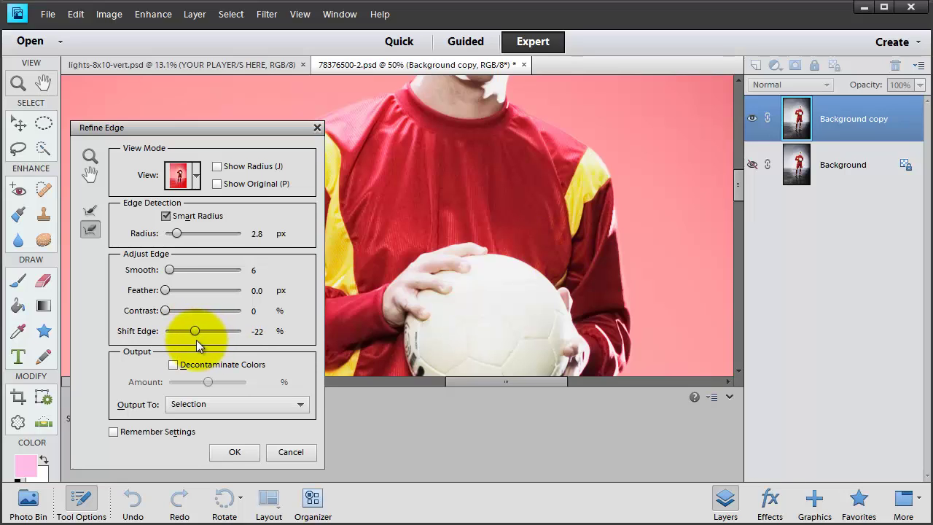
pyautogui.moveTo(192, 333); pyautogui.dragTo(179, 336)
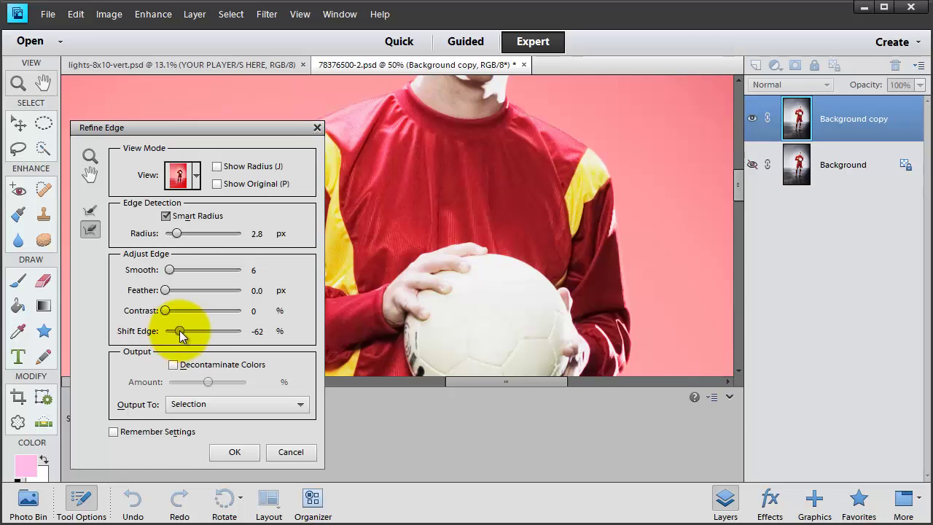
pyautogui.scroll(-10, 523, 277)
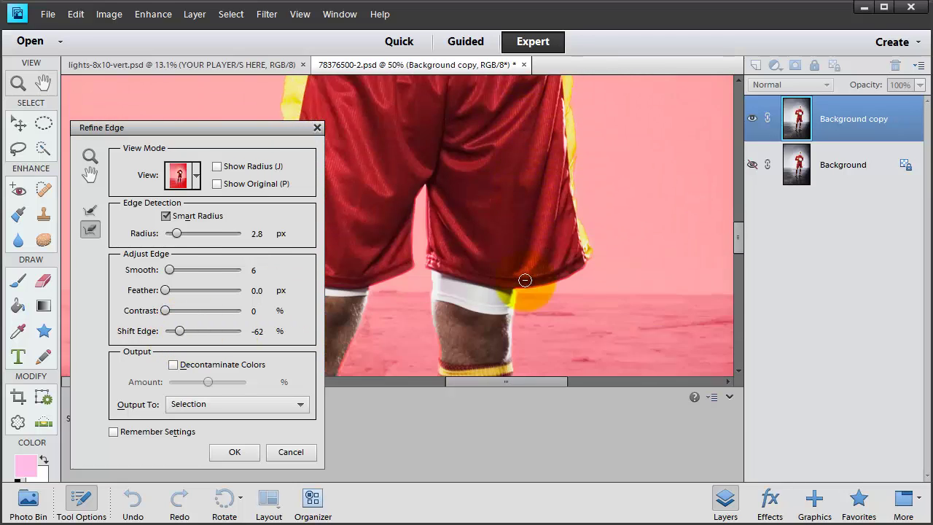
pyautogui.scroll(-8, 525, 280)
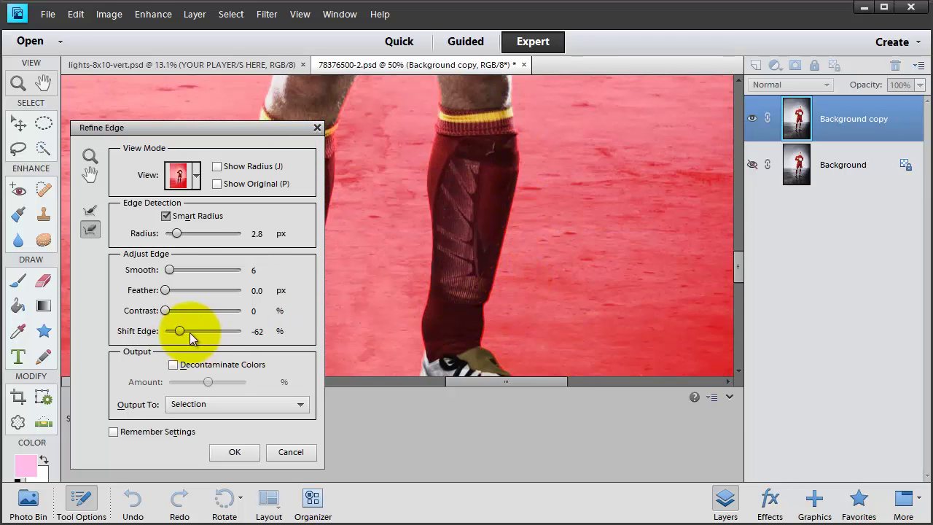
pyautogui.moveTo(191, 337)
pyautogui.mouseDown()
pyautogui.moveTo(180, 334)
pyautogui.moveTo(194, 336)
pyautogui.mouseUp()
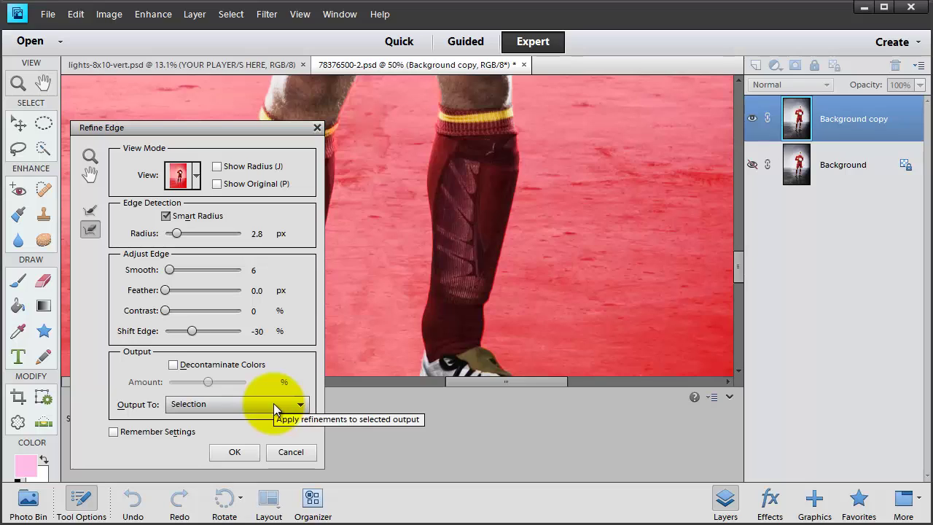
# Output the refined selection to a Layer Mask and apply the edge refinement.
pyautogui.click(231, 405)
pyautogui.click(207, 435)
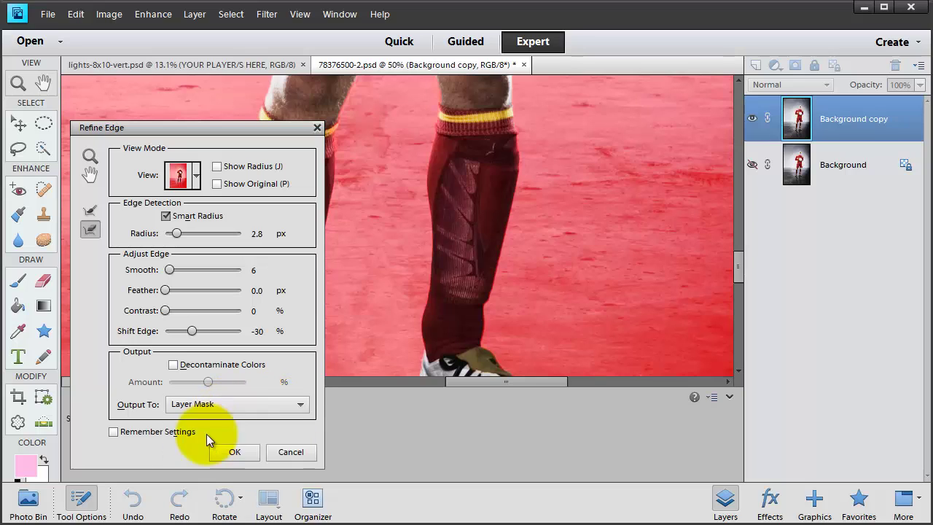
pyautogui.click(235, 452)
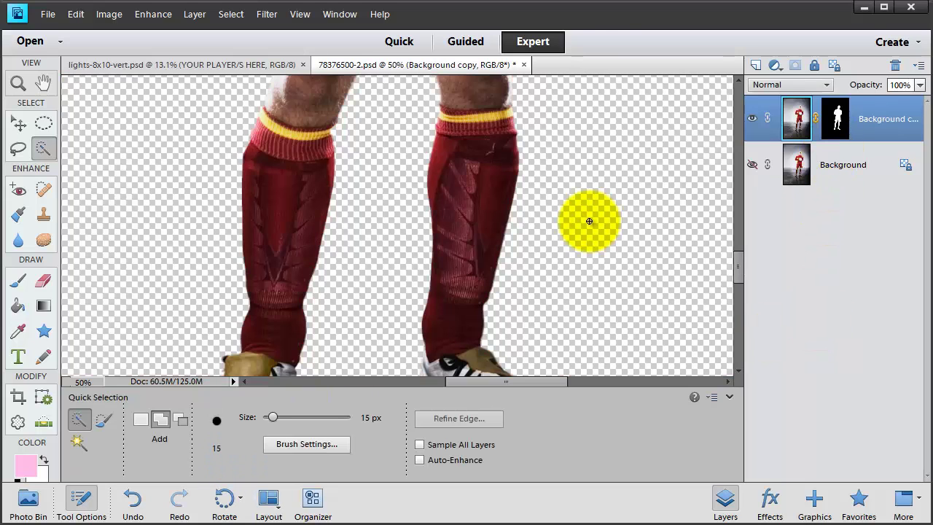
pyautogui.scroll(-3, 583, 218)
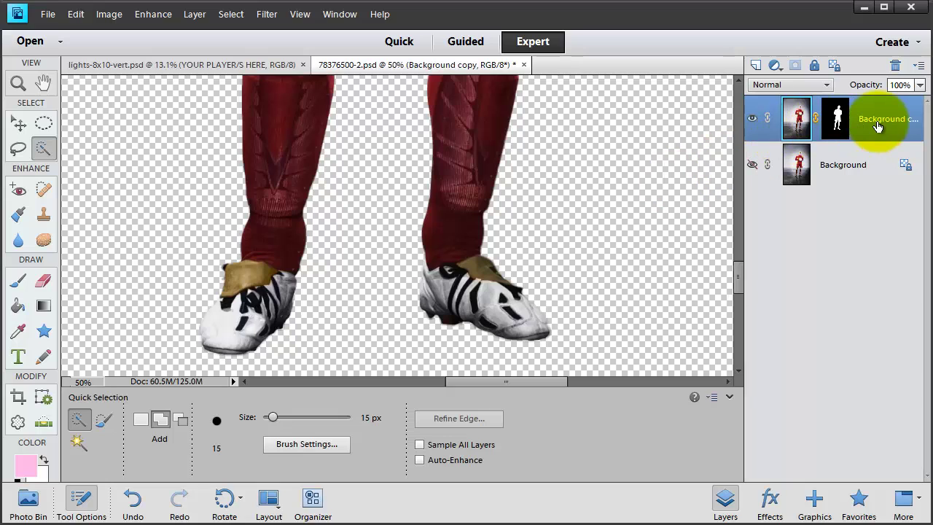
# Duplicate the masked Background copy layer and hide the new top copy.
pyautogui.rightClick(878, 126)
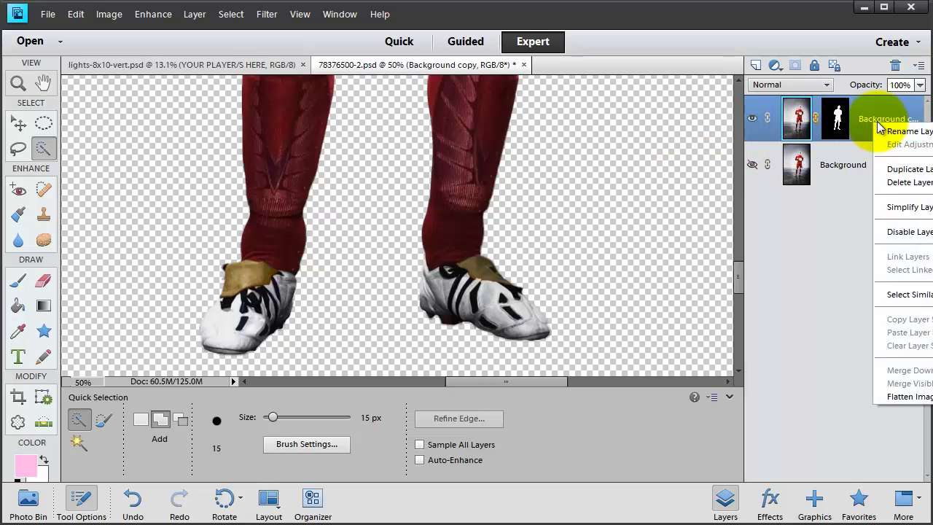
pyautogui.click(895, 167)
pyautogui.click(388, 98)
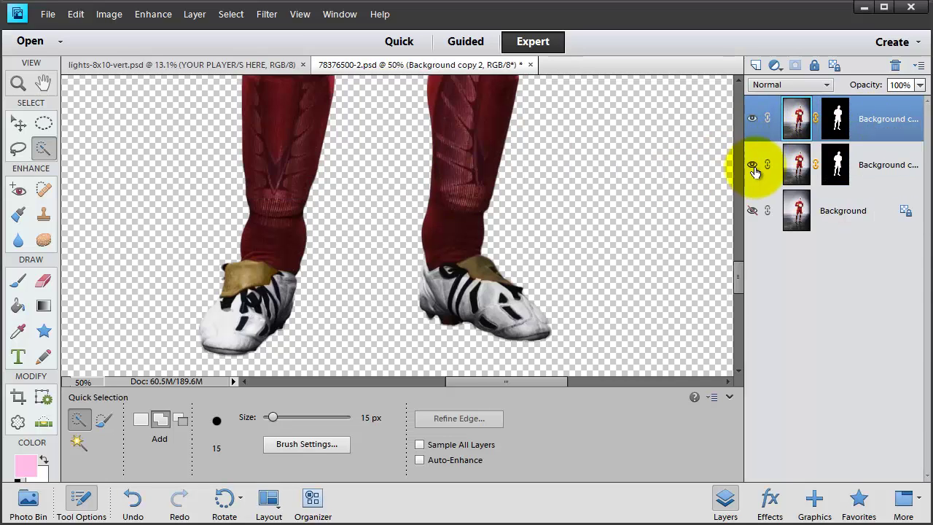
pyautogui.click(752, 119)
# Rename the lower masked layer as shadow and the top masked layer as player.
pyautogui.doubleClick(878, 164)
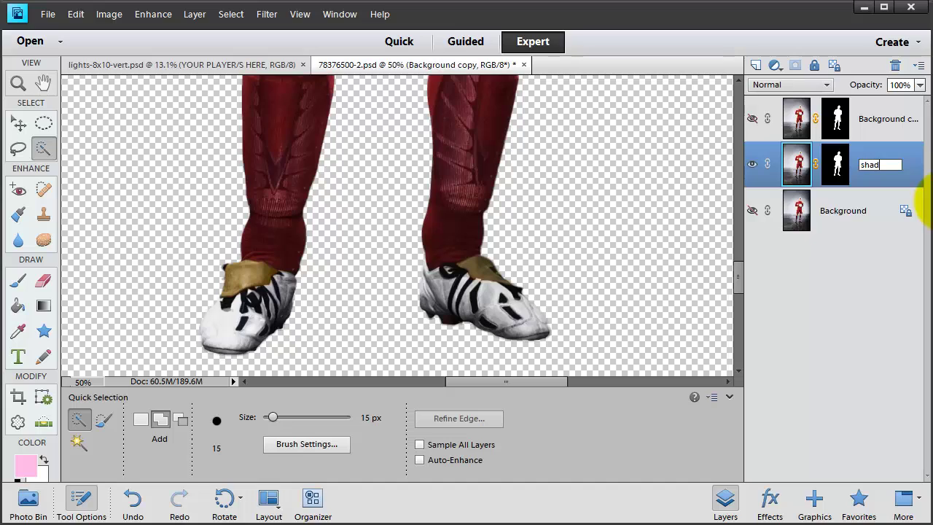
pyautogui.doubleClick(871, 123)
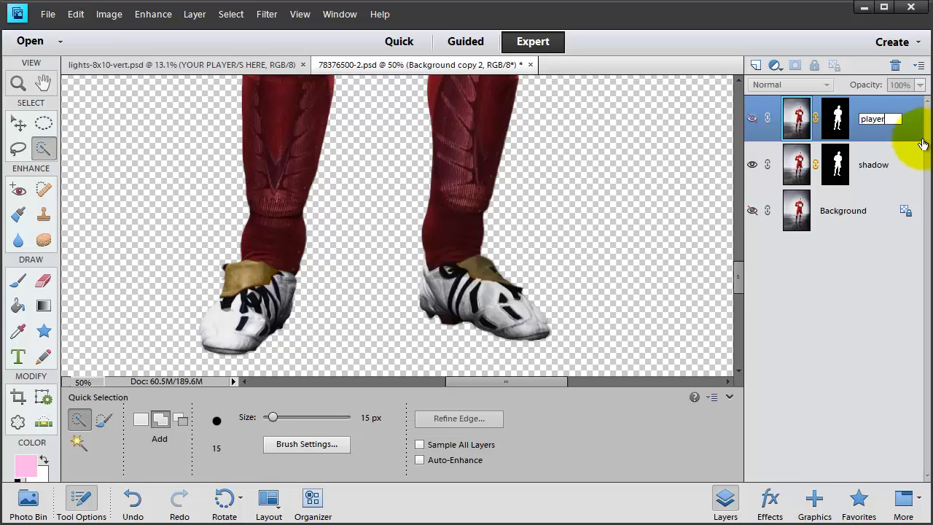
# On the shadow layer's mask, fill a rectangular area covering the player from above the head to the ankles with black, and deselect.
pyautogui.click(836, 164)
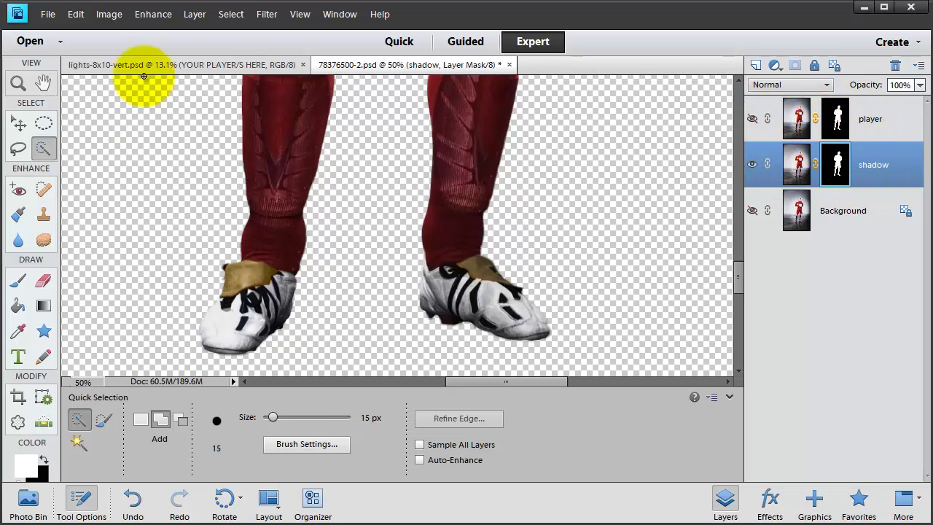
pyautogui.click(267, 16)
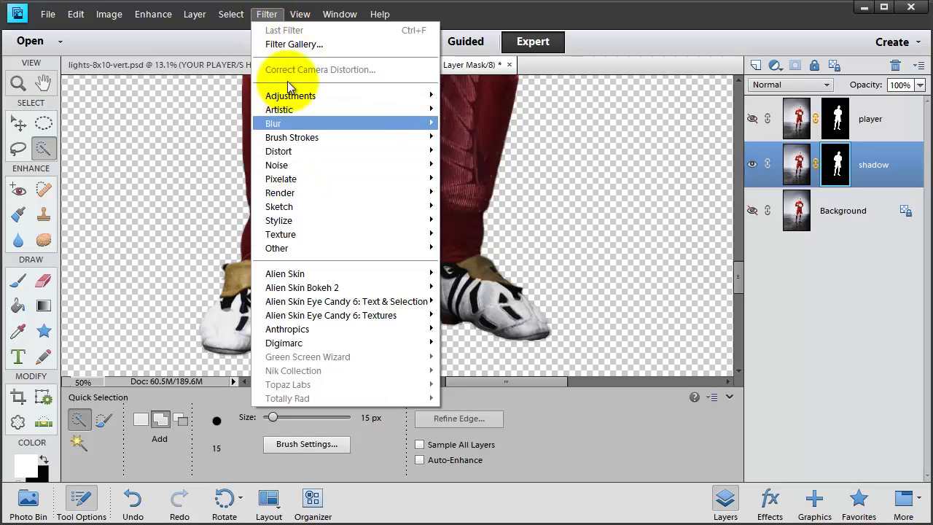
pyautogui.moveTo(303, 14)
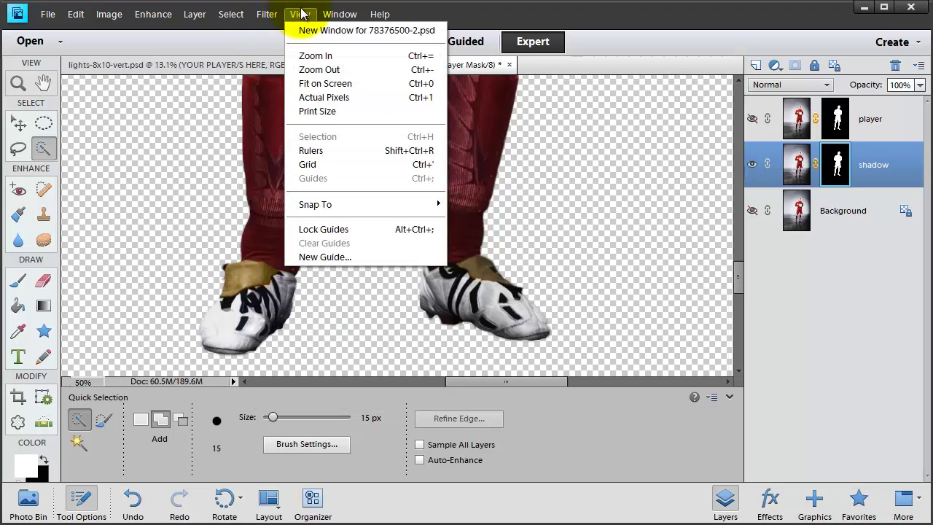
pyautogui.click(318, 83)
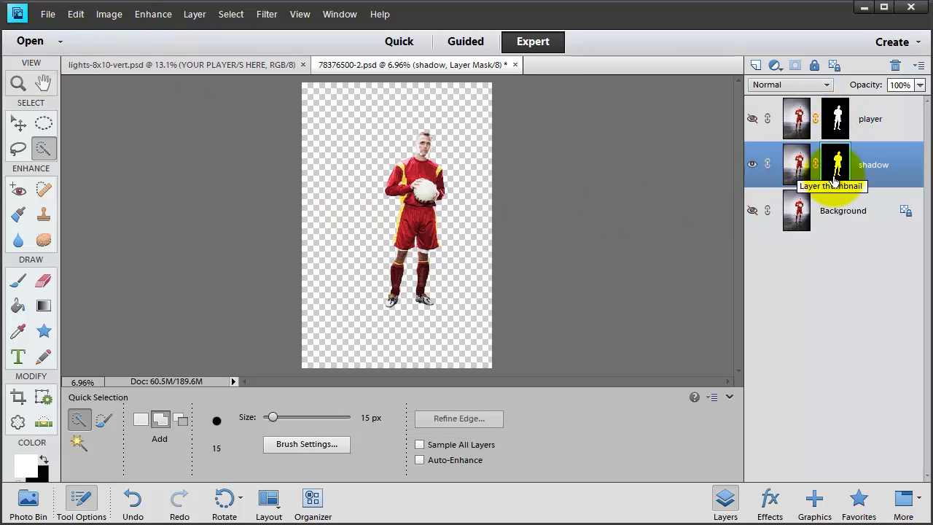
pyautogui.click(44, 126)
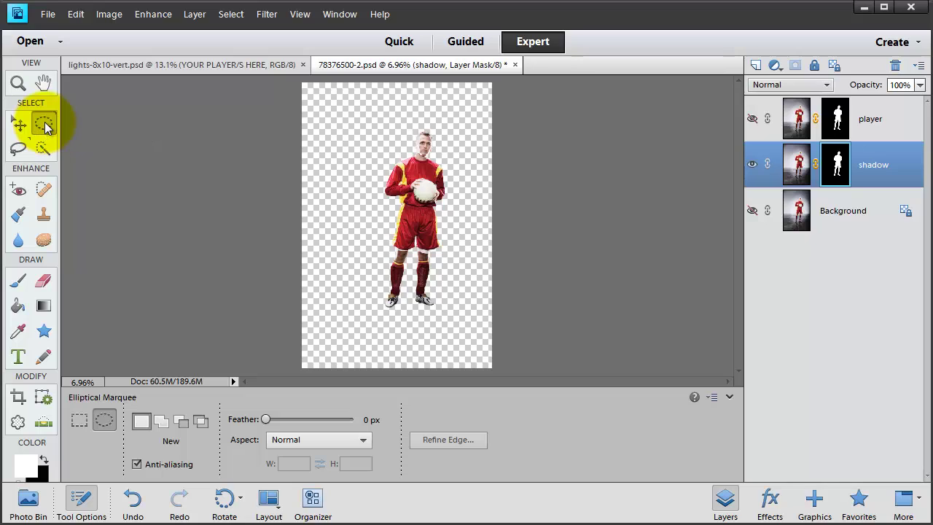
pyautogui.click(79, 421)
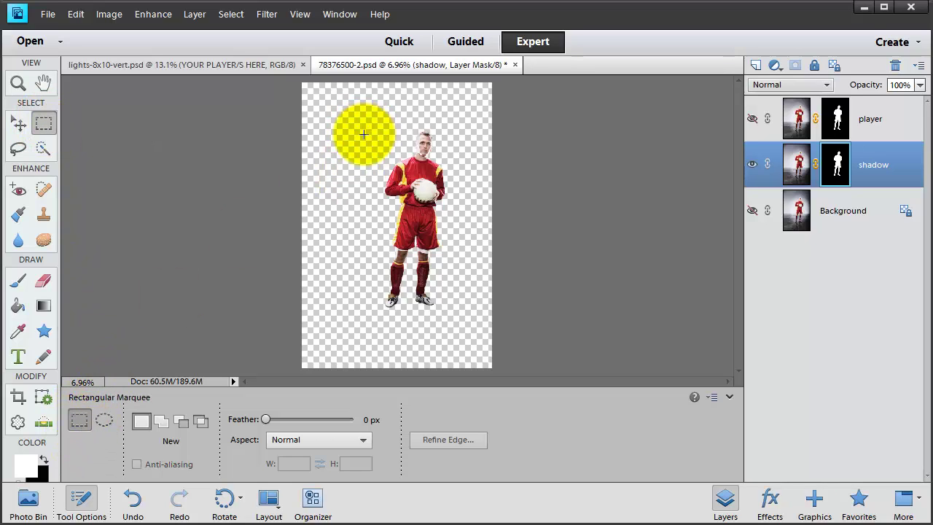
pyautogui.moveTo(372, 107); pyautogui.dragTo(455, 294)
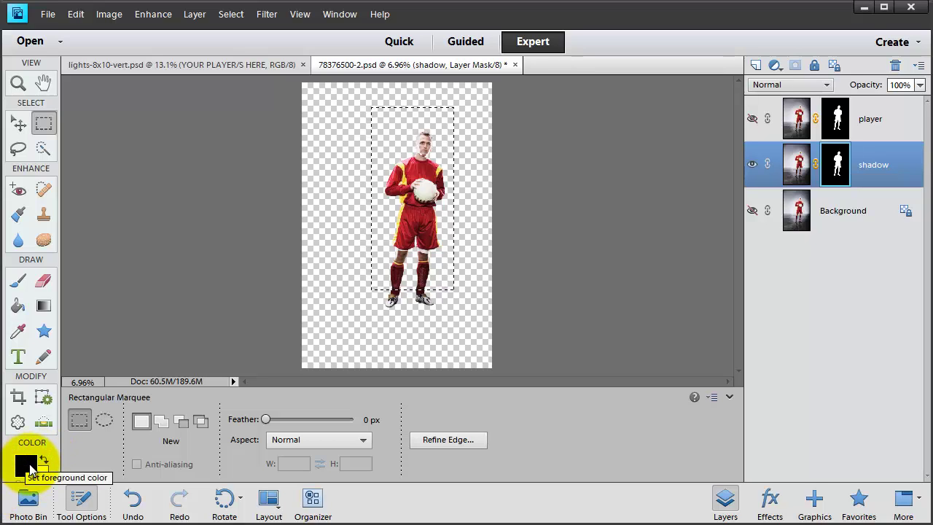
pyautogui.hotkey('alt', 'BackSpace')
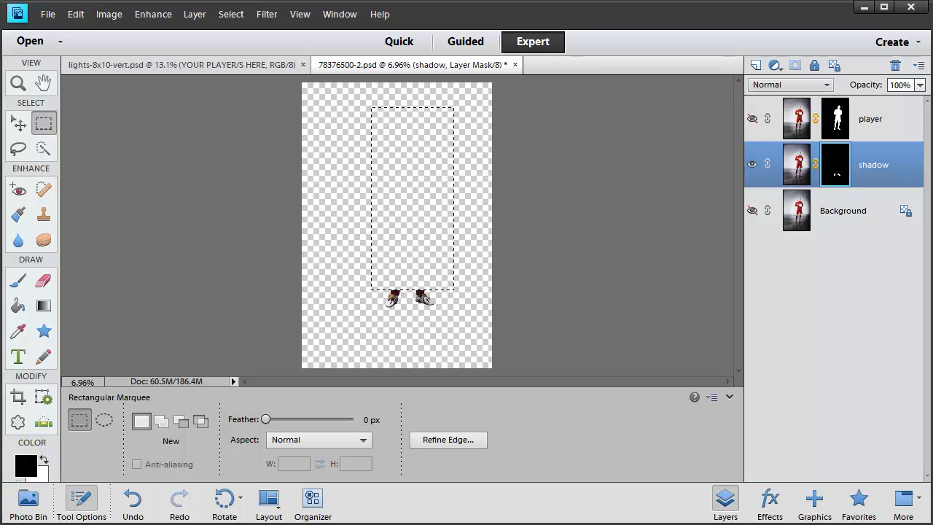
pyautogui.hotkey('ctrl', 'd')
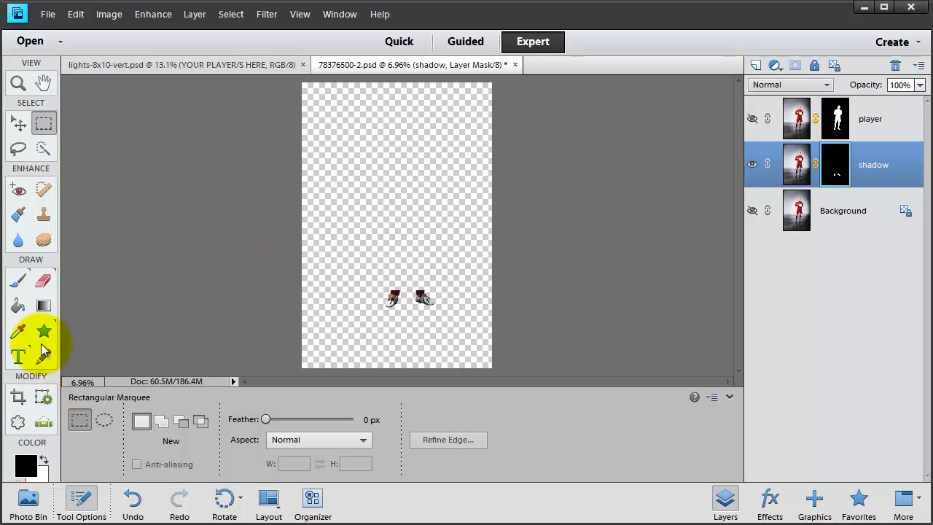
# Zoom to 33.3% on the shoes and set up the Brush tool at a size of 150 px.
pyautogui.press('z')
pyautogui.click(425, 298)
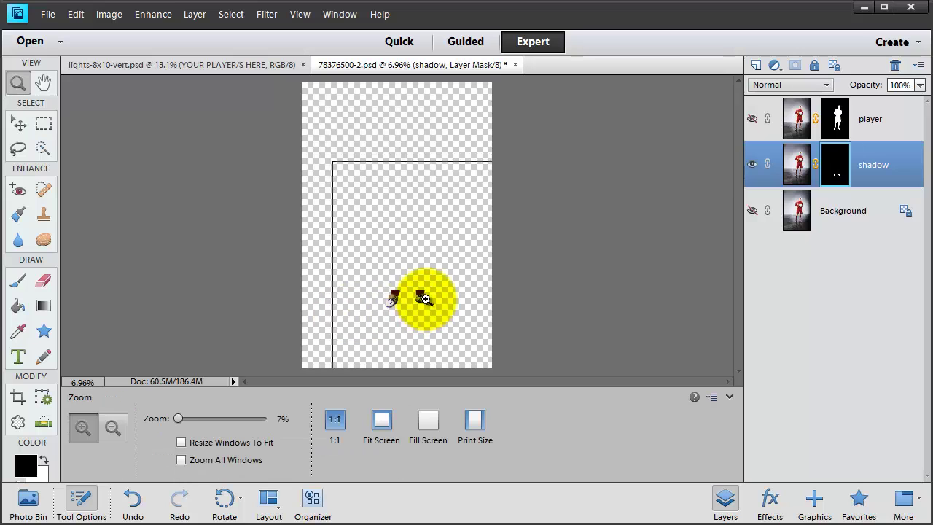
pyautogui.click(426, 298)
pyautogui.scroll(-2, 223, 261)
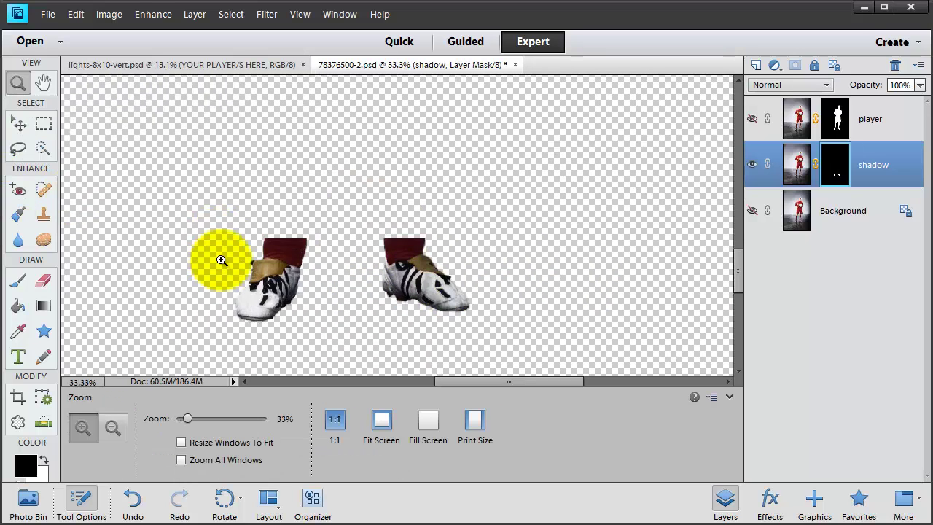
pyautogui.click(18, 280)
pyautogui.press(']')
pyautogui.press(']')
pyautogui.press(']')
pyautogui.press(']')
pyautogui.press(']')
pyautogui.press(']')
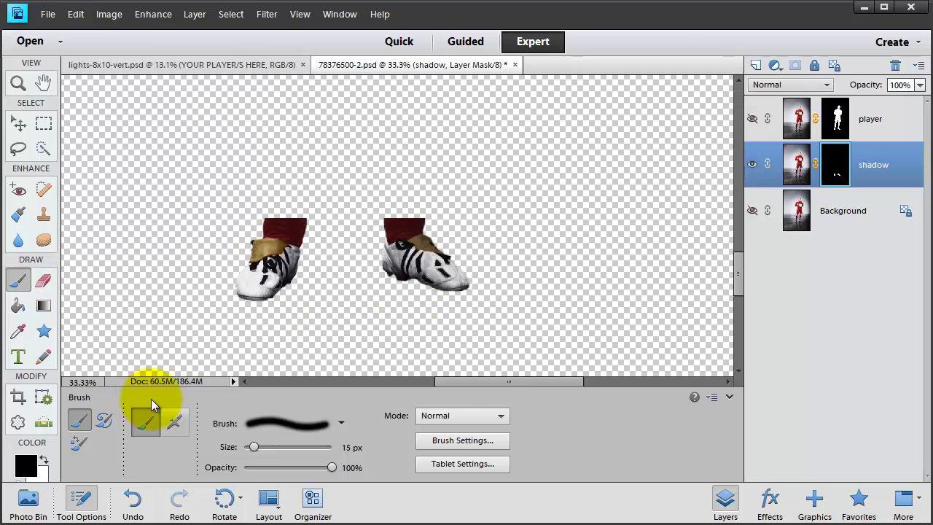
pyautogui.press(']')
pyautogui.press(']')
pyautogui.press(']')
pyautogui.press(']')
pyautogui.press(']')
pyautogui.press(']')
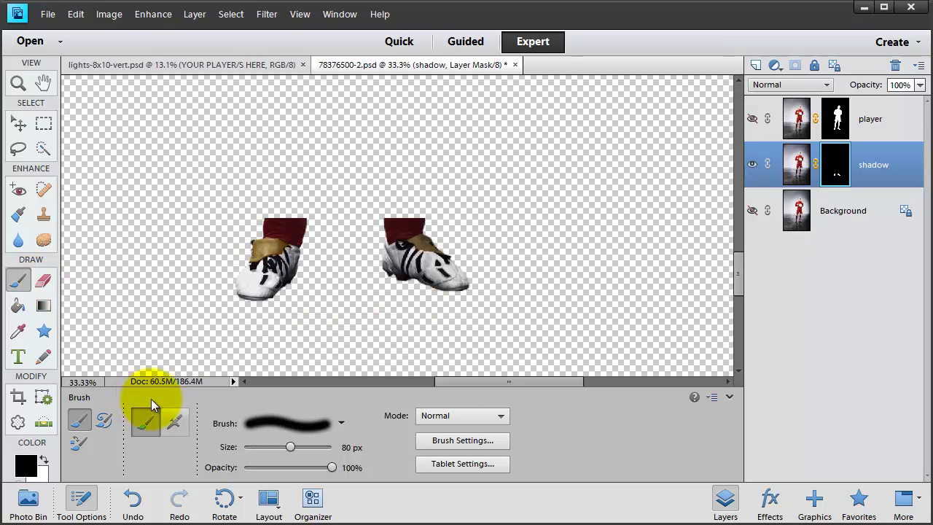
pyautogui.press(']')
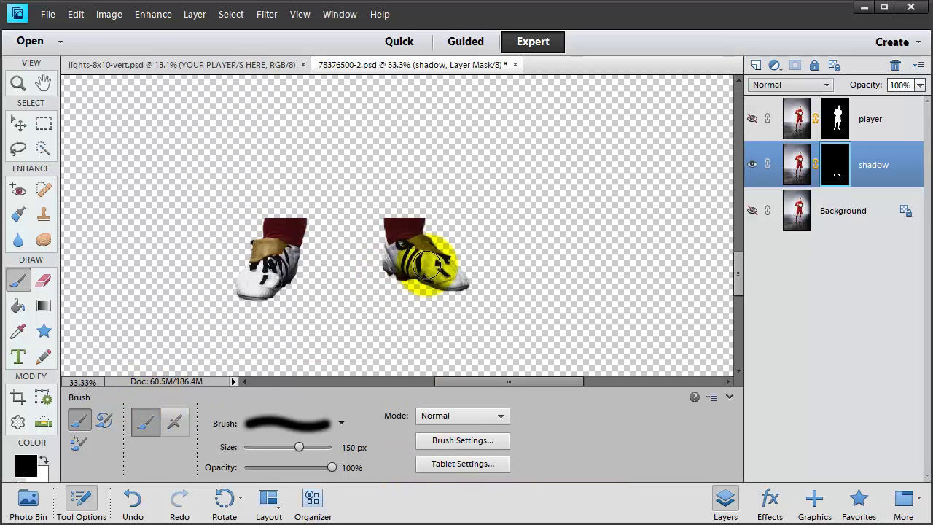
# Paint with white on the shadow layer's mask around the base of both shoes to reveal the ground shadows.
pyautogui.click(836, 178)
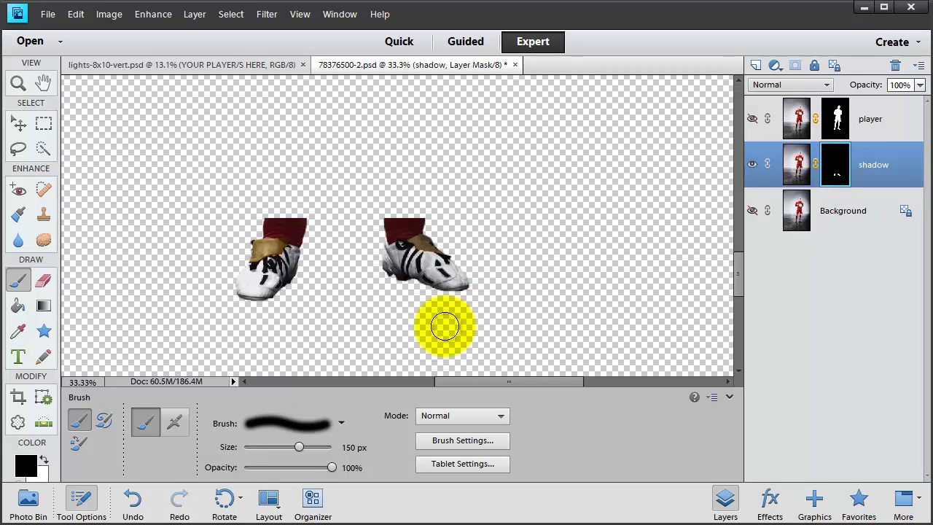
pyautogui.hotkey('ctrl', 'z')
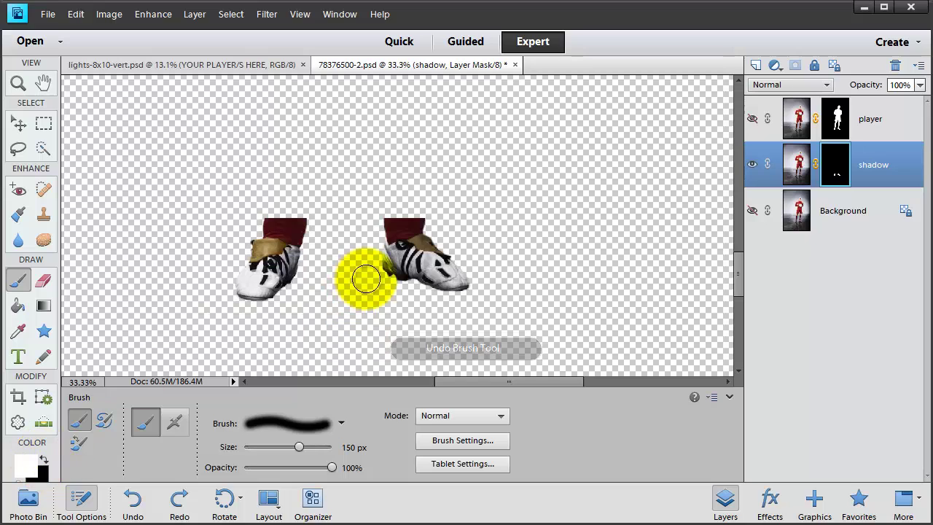
pyautogui.moveTo(364, 277)
pyautogui.mouseDown()
pyautogui.moveTo(468, 288)
pyautogui.moveTo(452, 295)
pyautogui.moveTo(410, 279)
pyautogui.mouseUp()
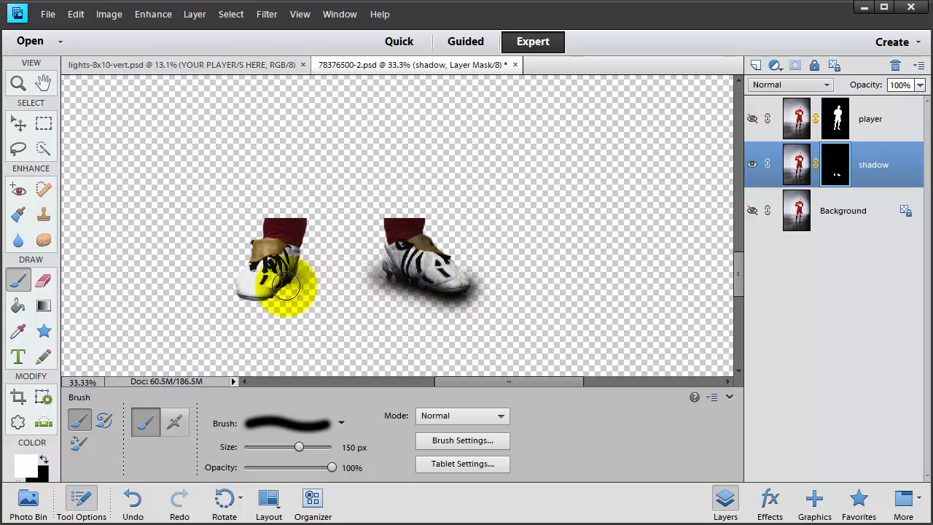
pyautogui.moveTo(286, 287)
pyautogui.mouseDown()
pyautogui.moveTo(247, 301)
pyautogui.moveTo(244, 291)
pyautogui.moveTo(302, 263)
pyautogui.moveTo(248, 293)
pyautogui.mouseUp()
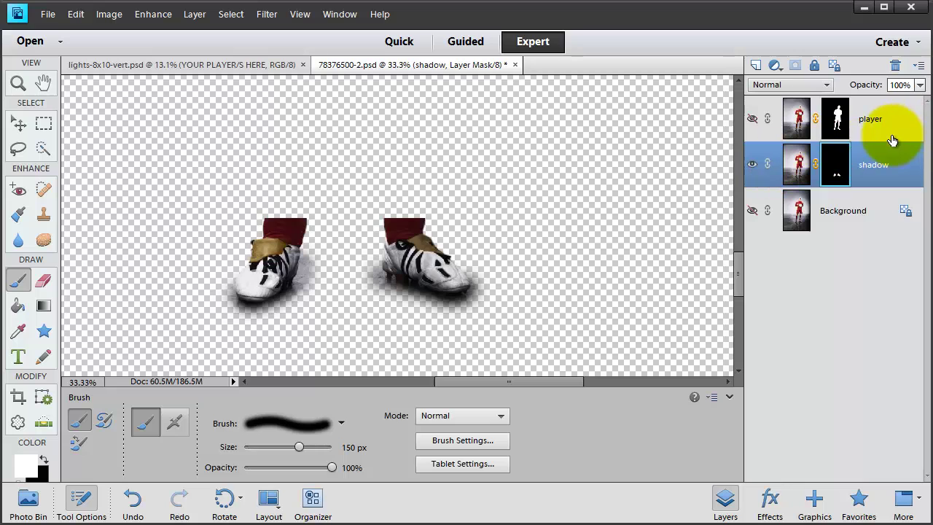
# Show the player layer again and check the combined cutout up to the head.
pyautogui.click(752, 118)
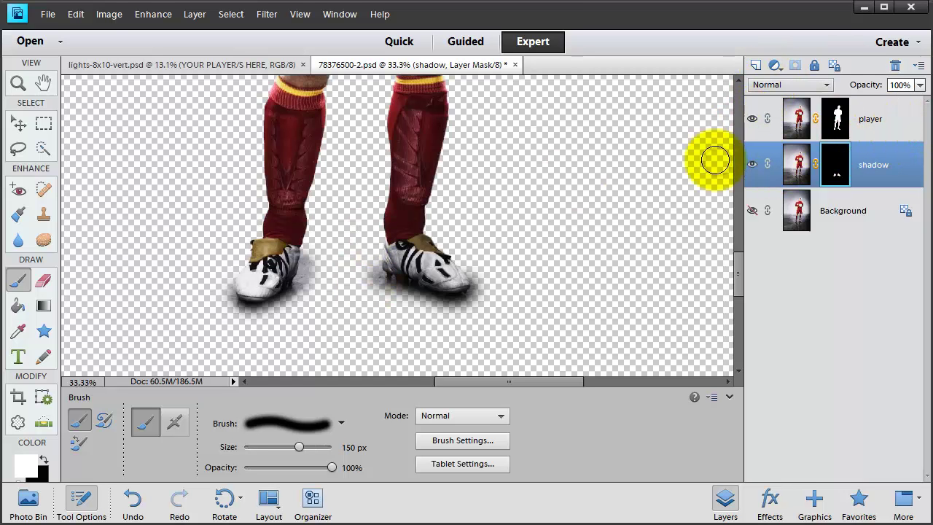
pyautogui.scroll(5, 448, 204)
pyautogui.scroll(10, 443, 207)
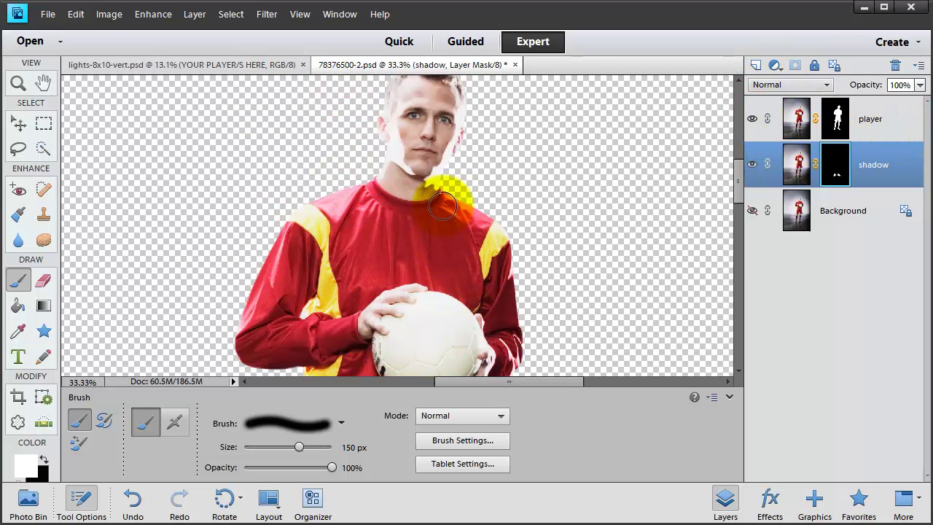
pyautogui.scroll(-3, 442, 207)
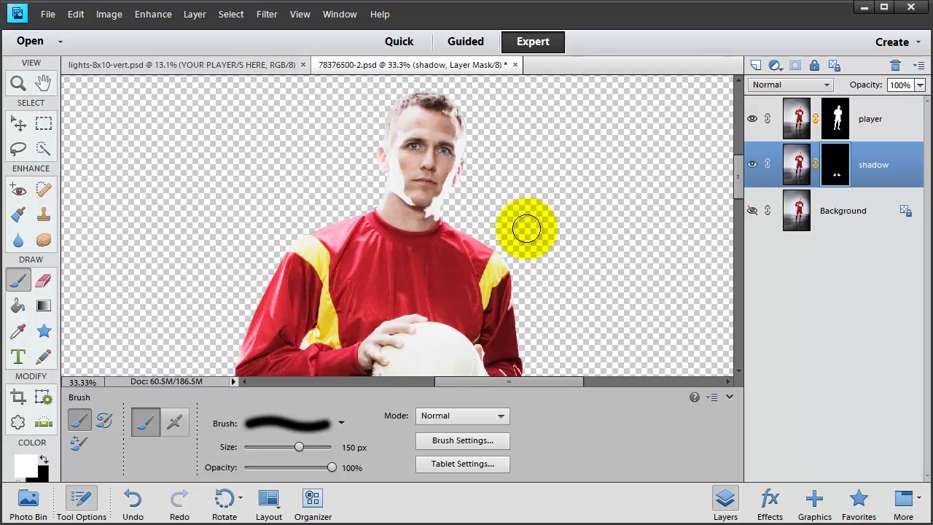